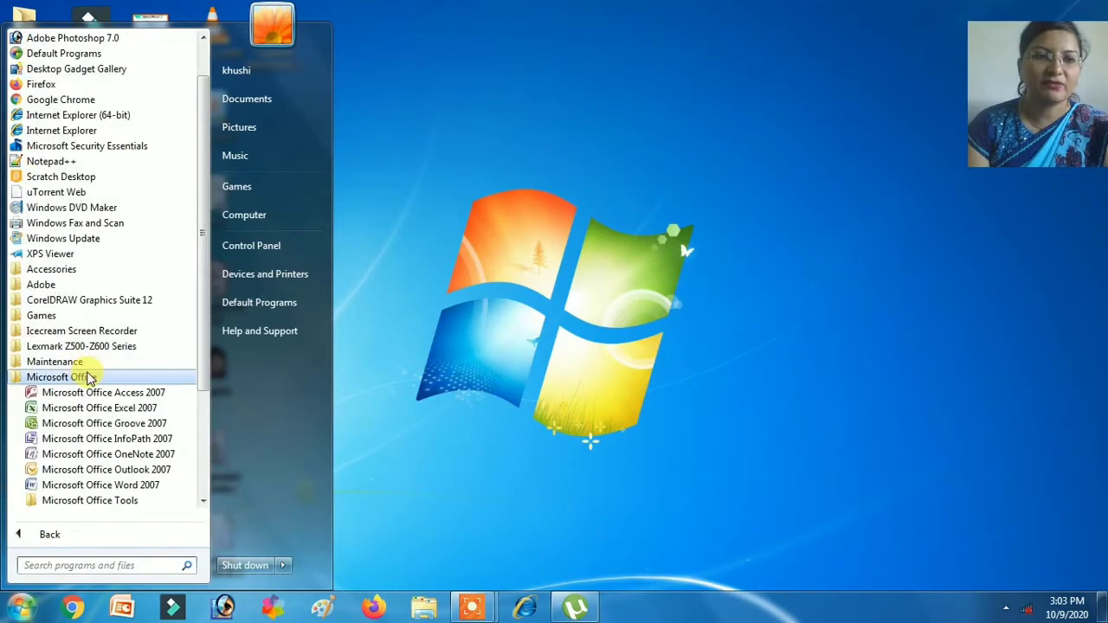
- Launch Microsoft Office Excel 2007
{"action": "left_click", "coordinate": [115, 412]}
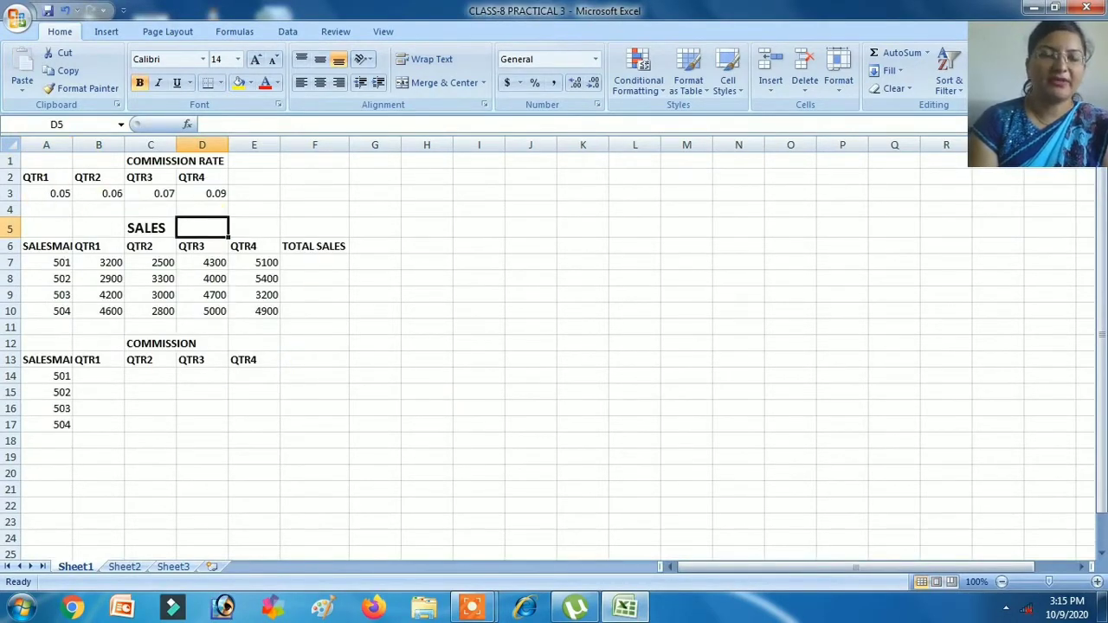
- Examine the commission rates in A1:D3, the QTR2 sales in C7:C10 and the QTR2 commission range C14:C17
{"action": "left_click", "coordinate": [55, 162]}
{"action": "left_click_drag", "start_coordinate": [55, 162], "coordinate": [211, 193]}
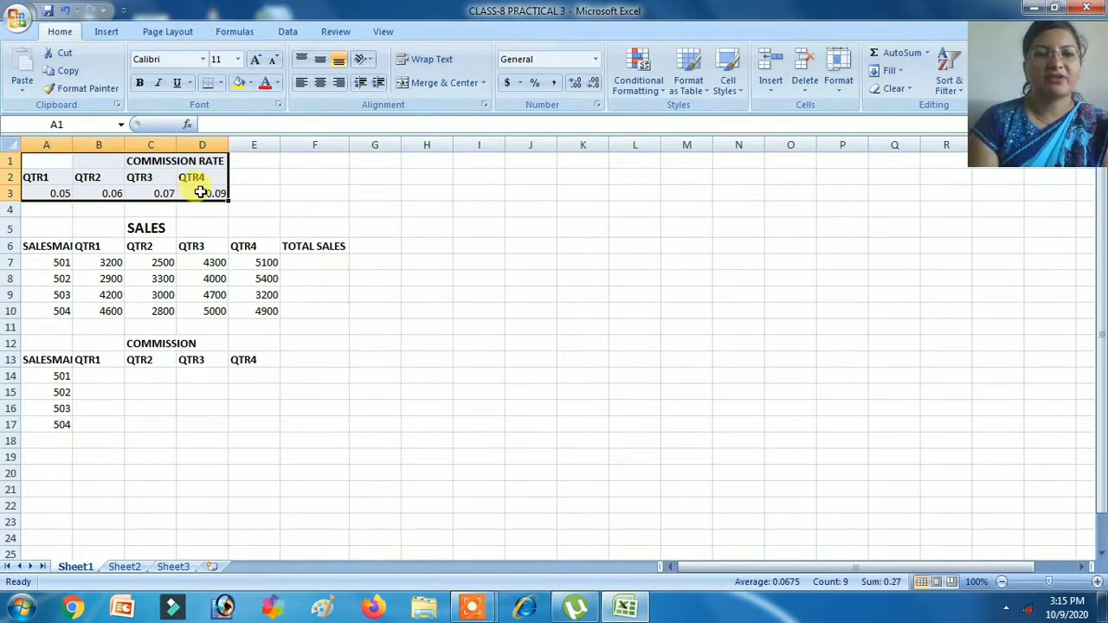
{"action": "left_click", "coordinate": [43, 195]}
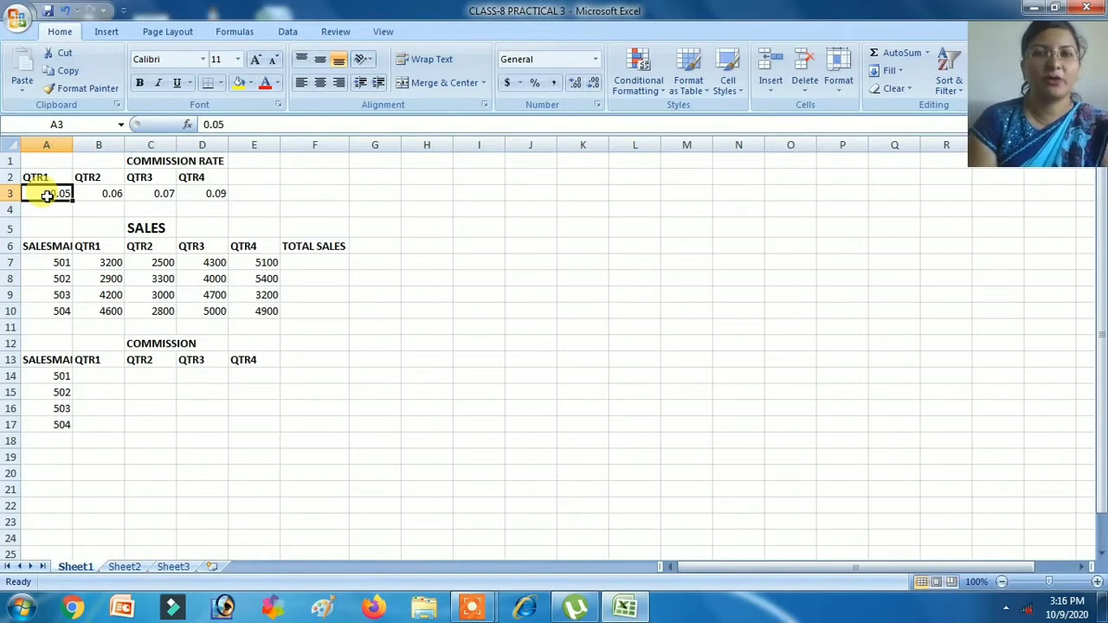
{"action": "left_click", "coordinate": [98, 193]}
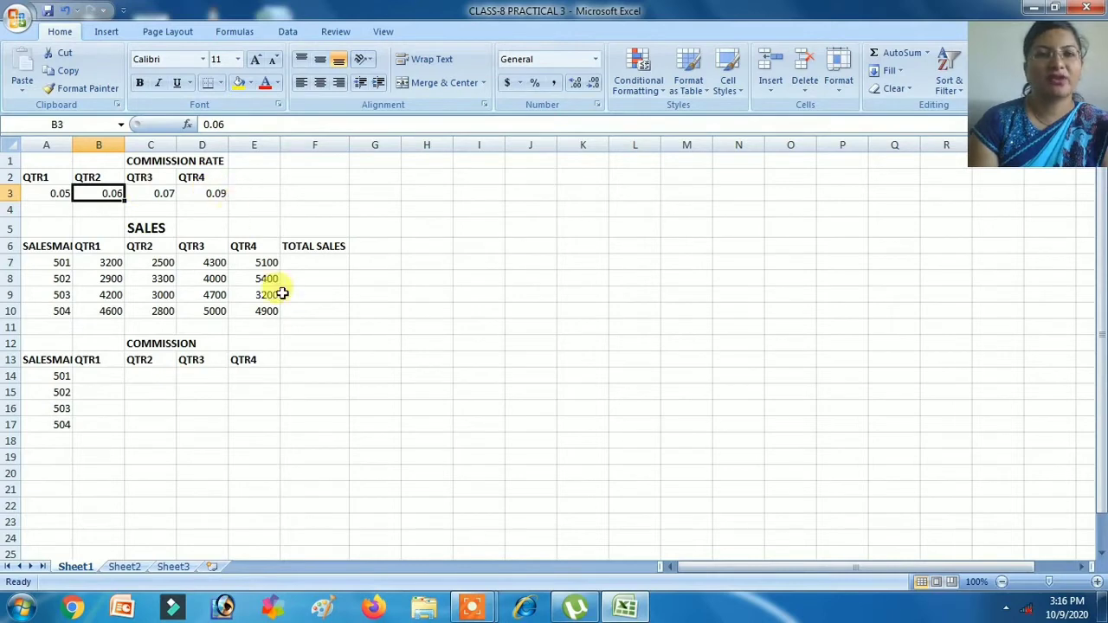
{"action": "left_click", "coordinate": [57, 194]}
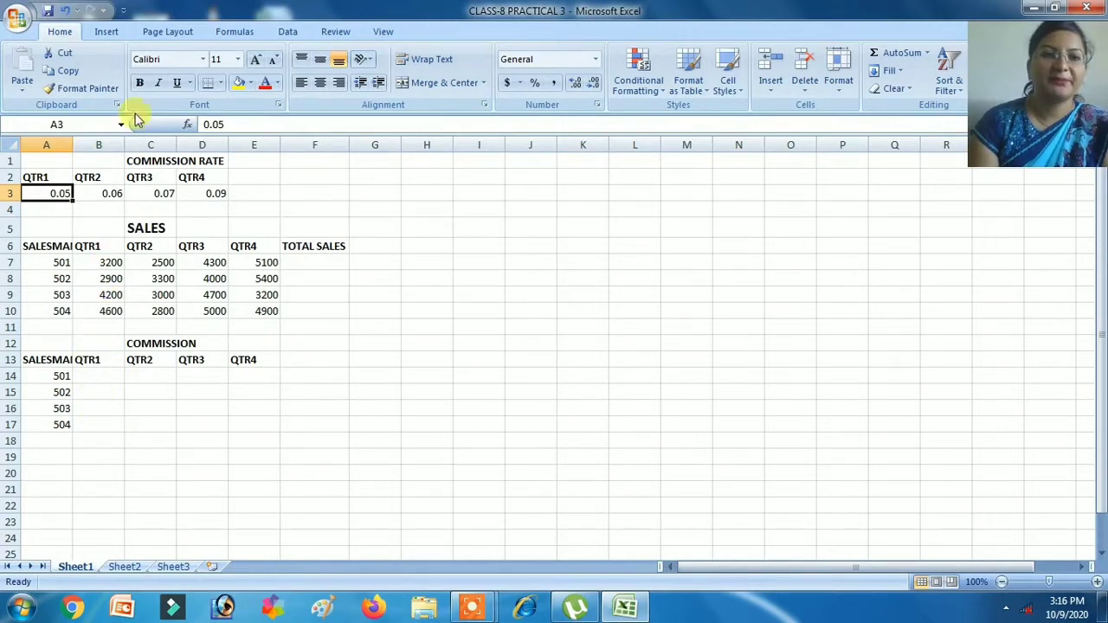
{"action": "left_click", "coordinate": [108, 193]}
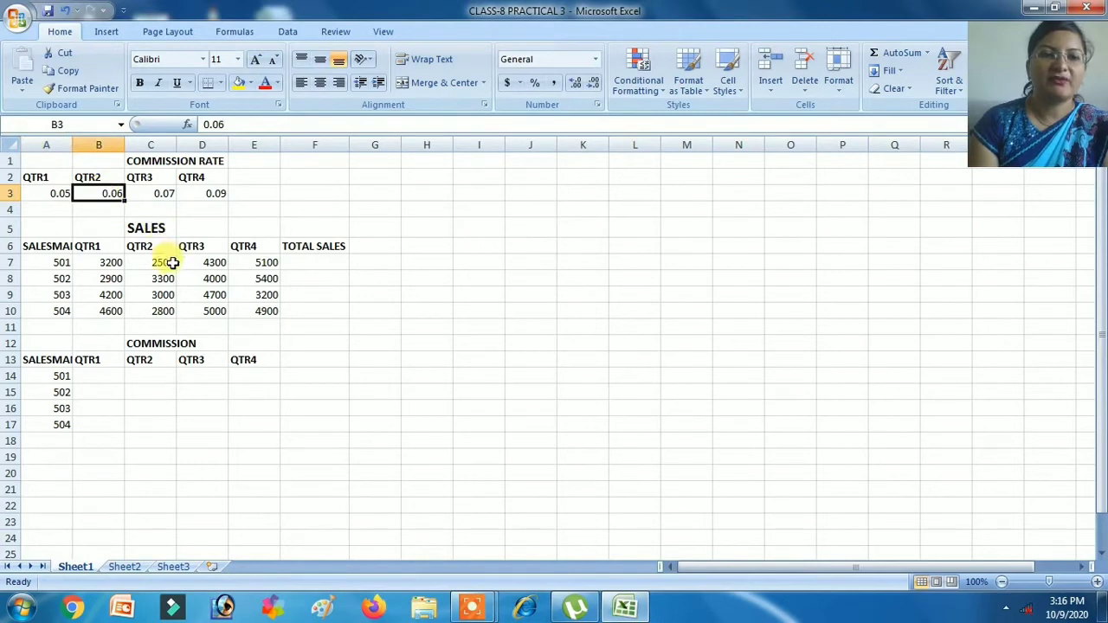
{"action": "left_click_drag", "start_coordinate": [161, 262], "coordinate": [171, 301]}
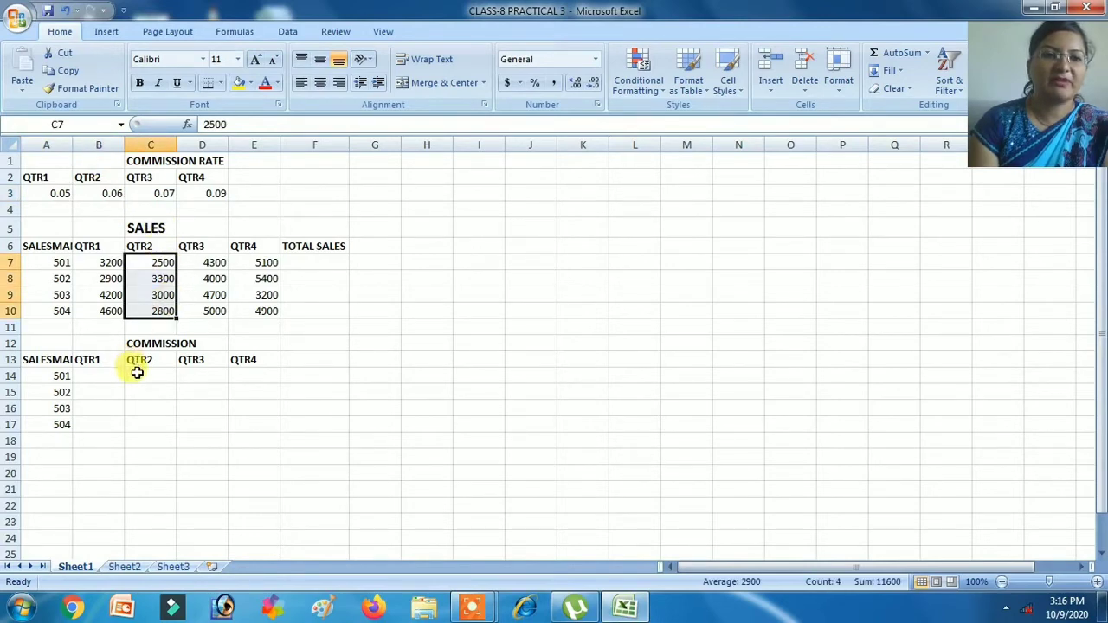
{"action": "left_click_drag", "start_coordinate": [136, 372], "coordinate": [144, 423]}
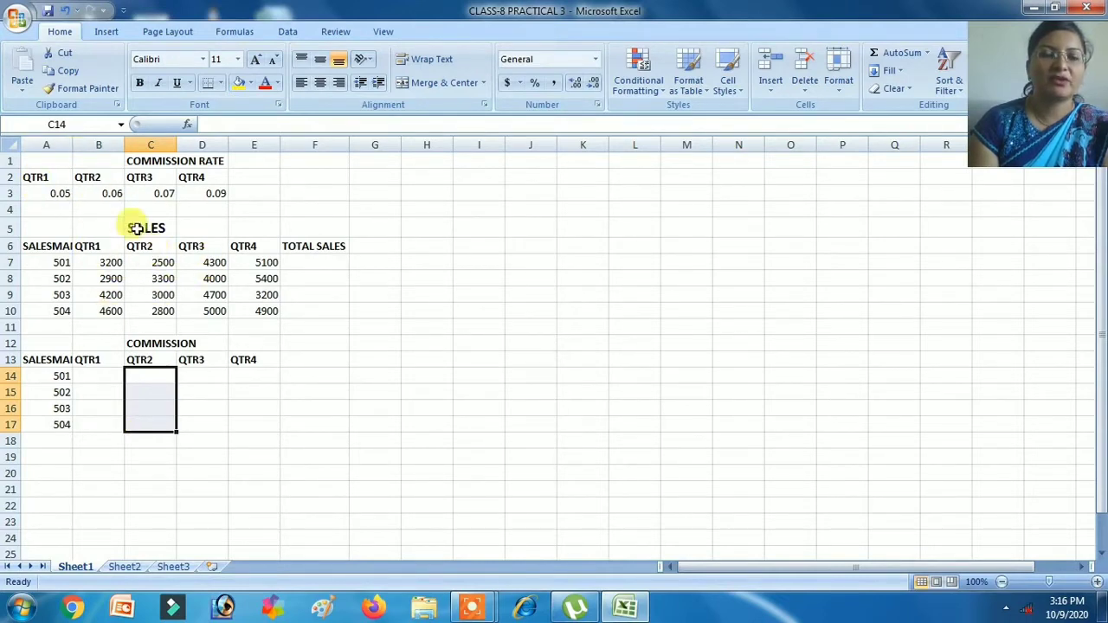
- Clear the TOTAL SALES heading from cell F6
{"action": "left_click", "coordinate": [314, 246]}
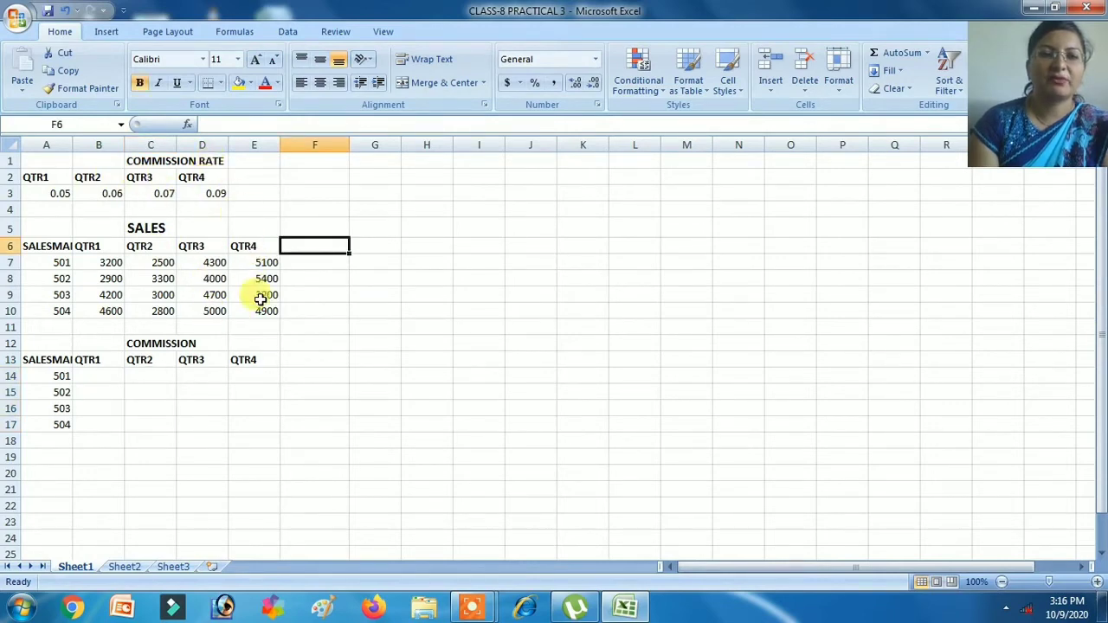
- Enter the formula =B7*A$3 in cell B14 to calculate salesman 501's QTR1 commission
{"action": "left_click", "coordinate": [99, 261]}
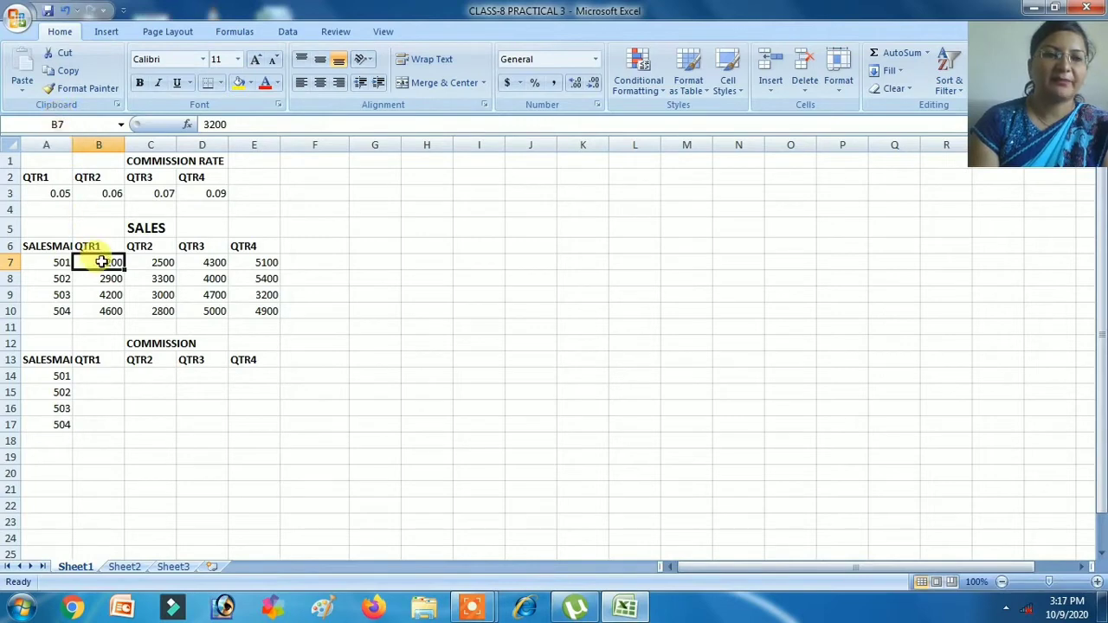
{"action": "left_click", "coordinate": [49, 191]}
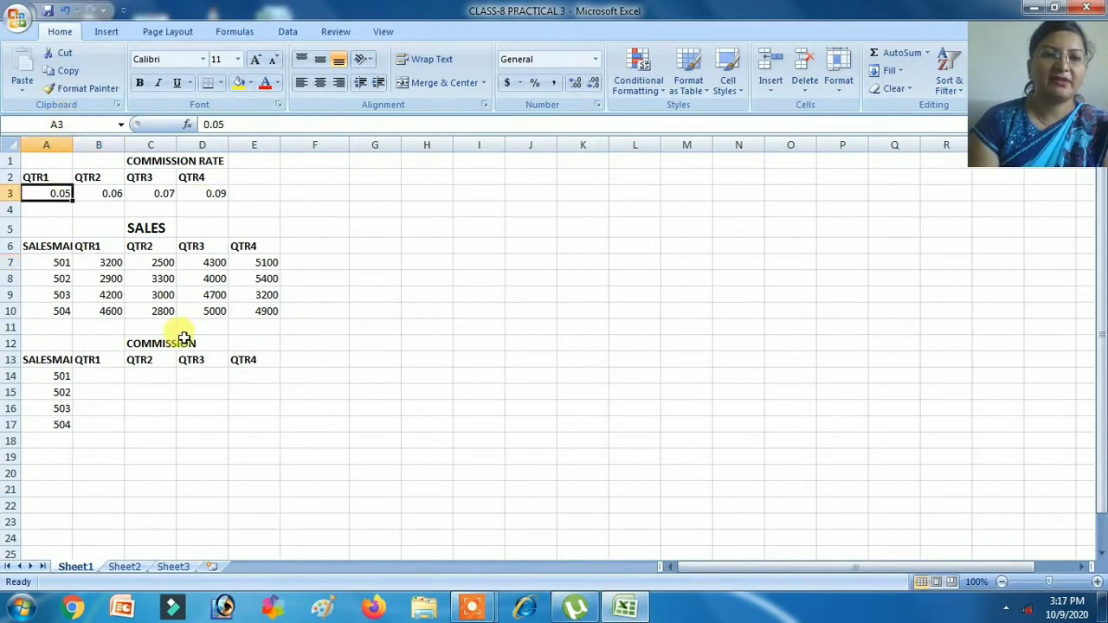
{"action": "left_click", "coordinate": [99, 374]}
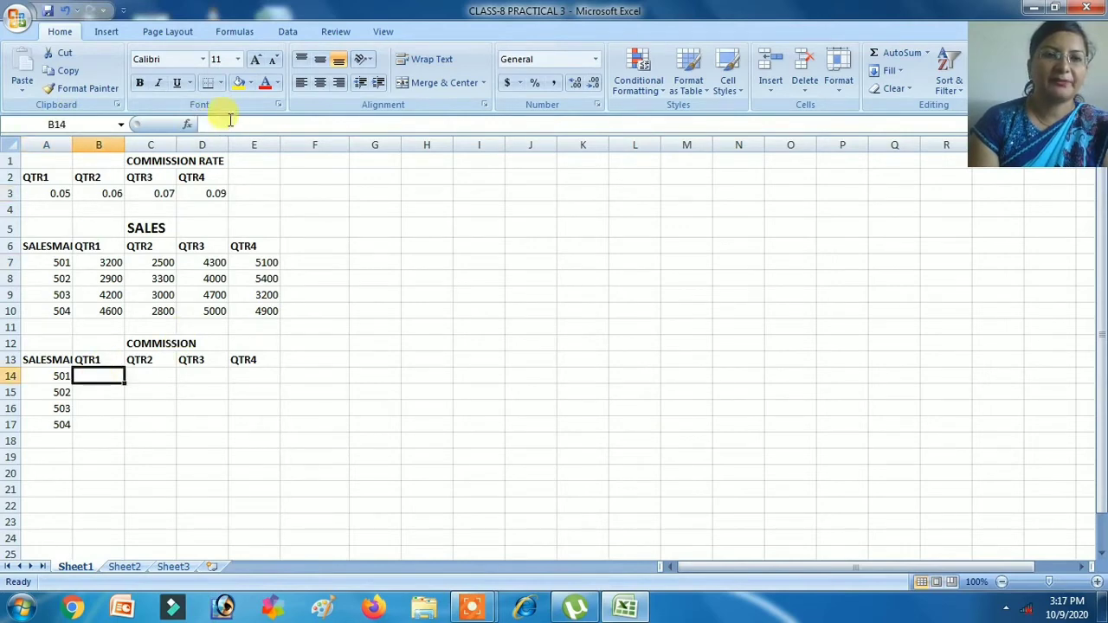
{"action": "left_click", "coordinate": [225, 122]}
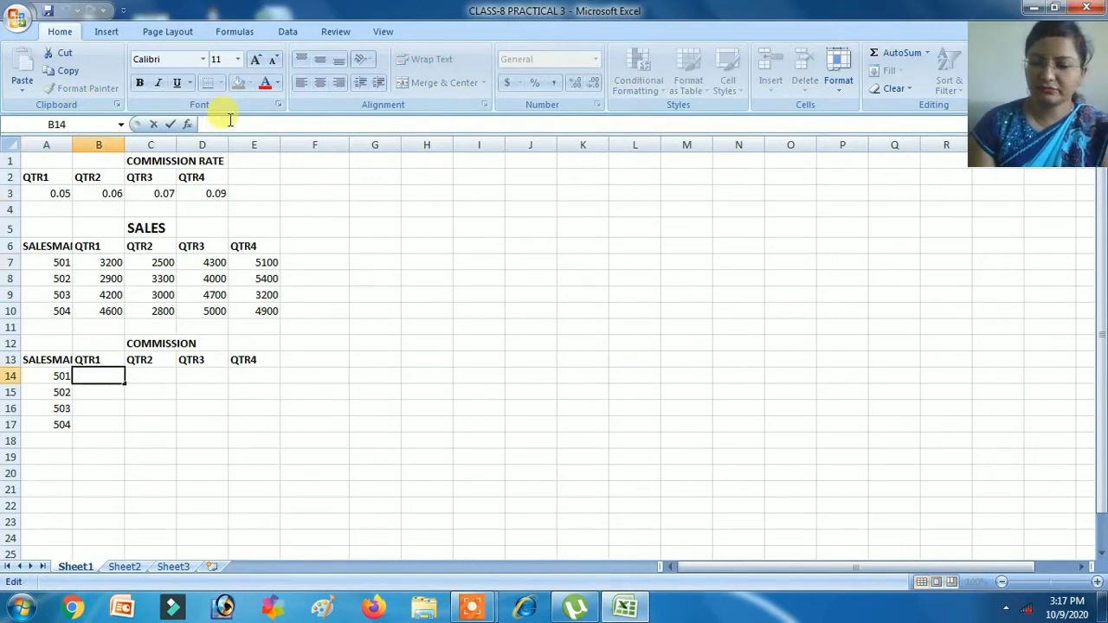
{"action": "type", "text": "=B7"}
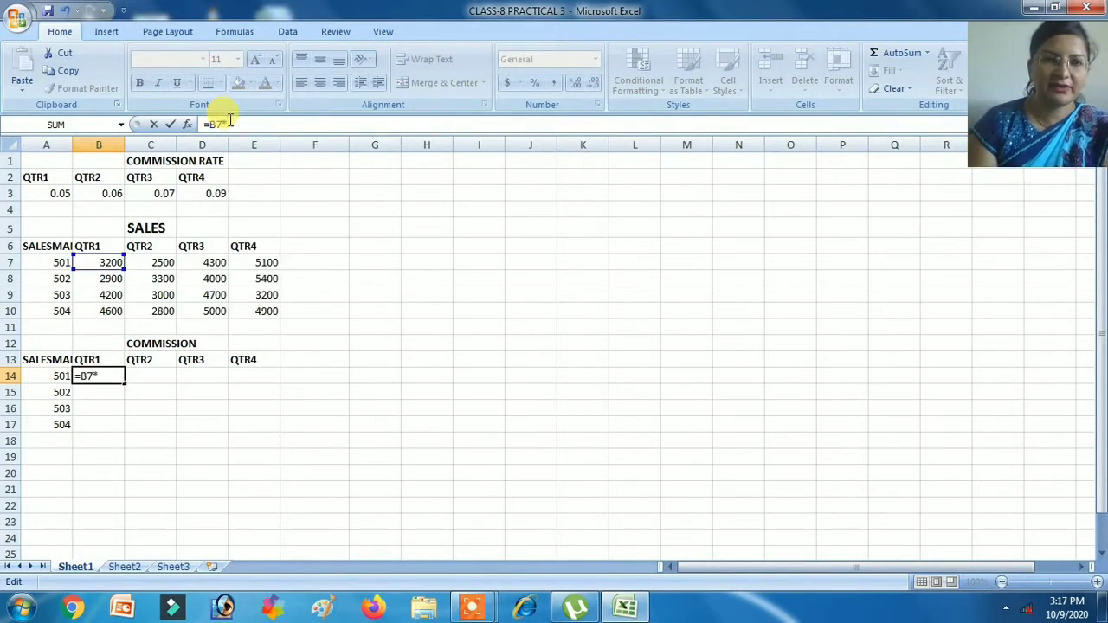
{"action": "type", "text": "*"}
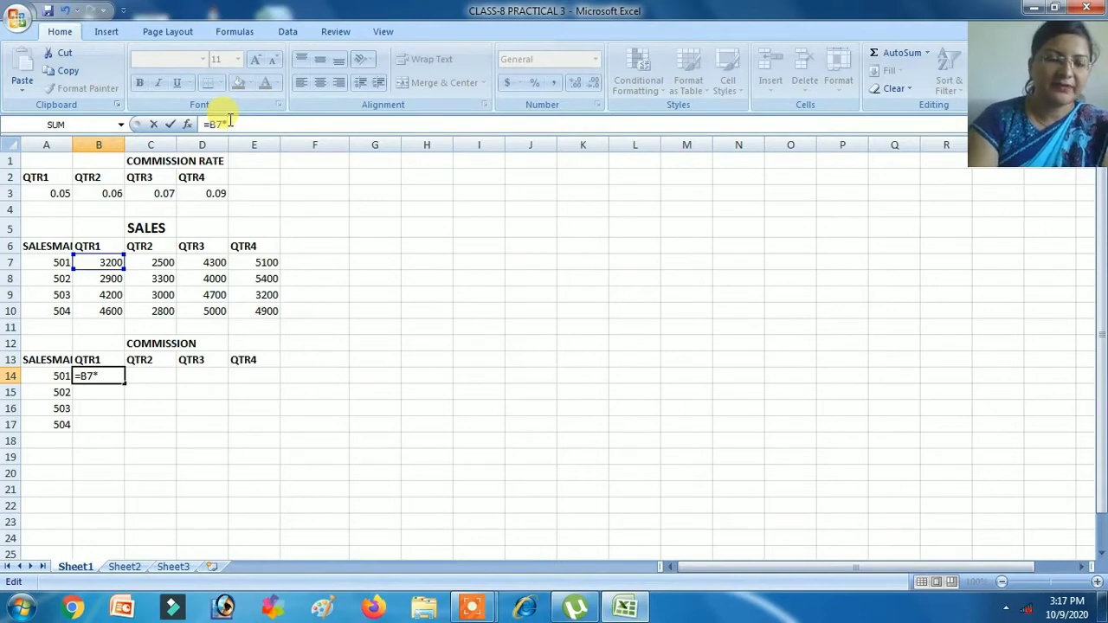
{"action": "type", "text": "A$3"}
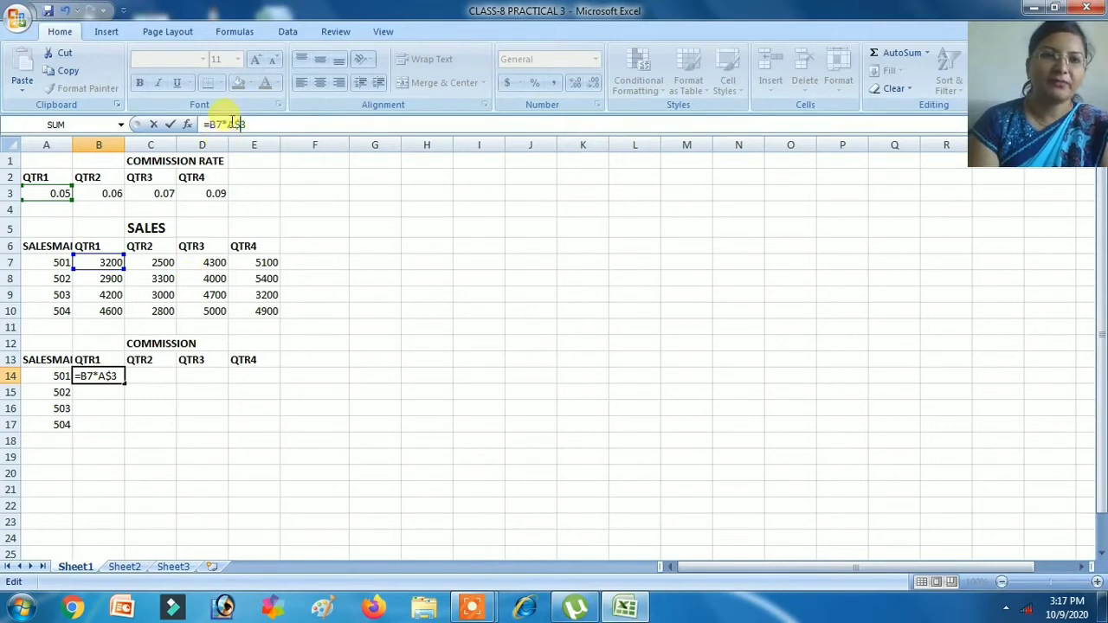
{"action": "key", "text": "Return"}
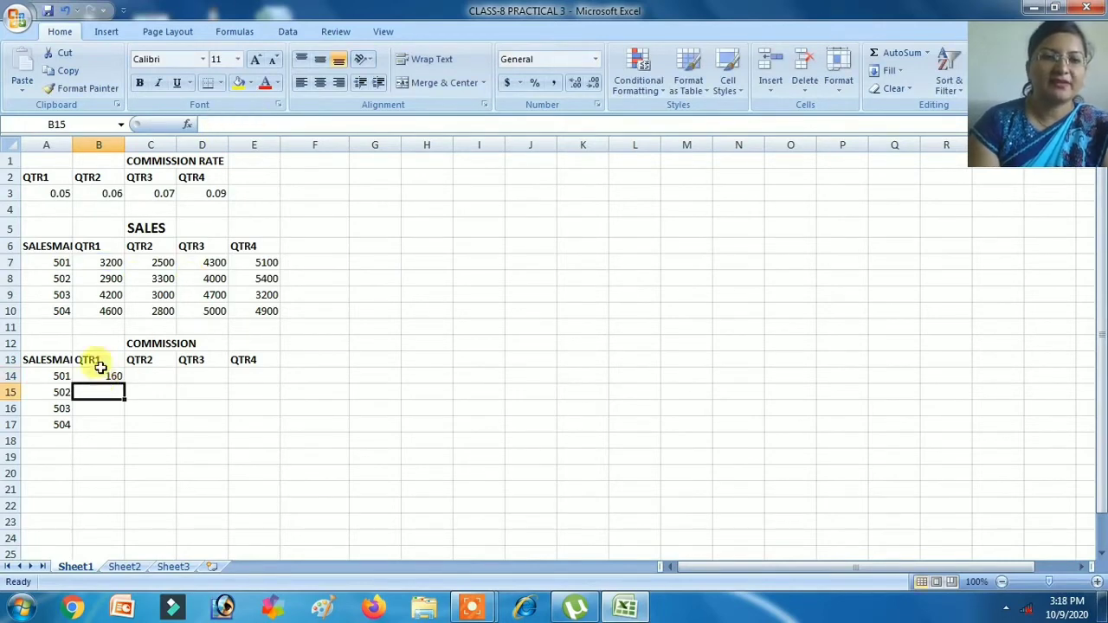
- Fill the QTR1 commission formula from B14 down to B17 for the remaining salesmen
{"action": "left_click", "coordinate": [102, 373]}
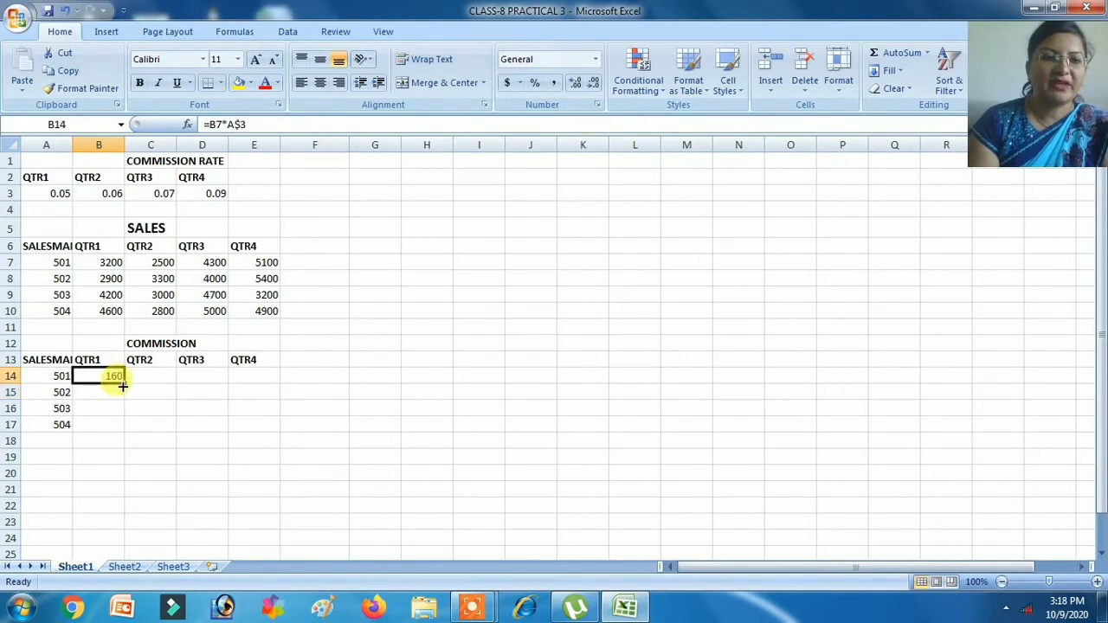
{"action": "left_click_drag", "start_coordinate": [123, 386], "coordinate": [130, 428]}
- Check the QTR1 commission formulas in B14:B17 against the sales in B8:B10 and the fixed rate in A3
{"action": "left_click", "coordinate": [106, 386]}
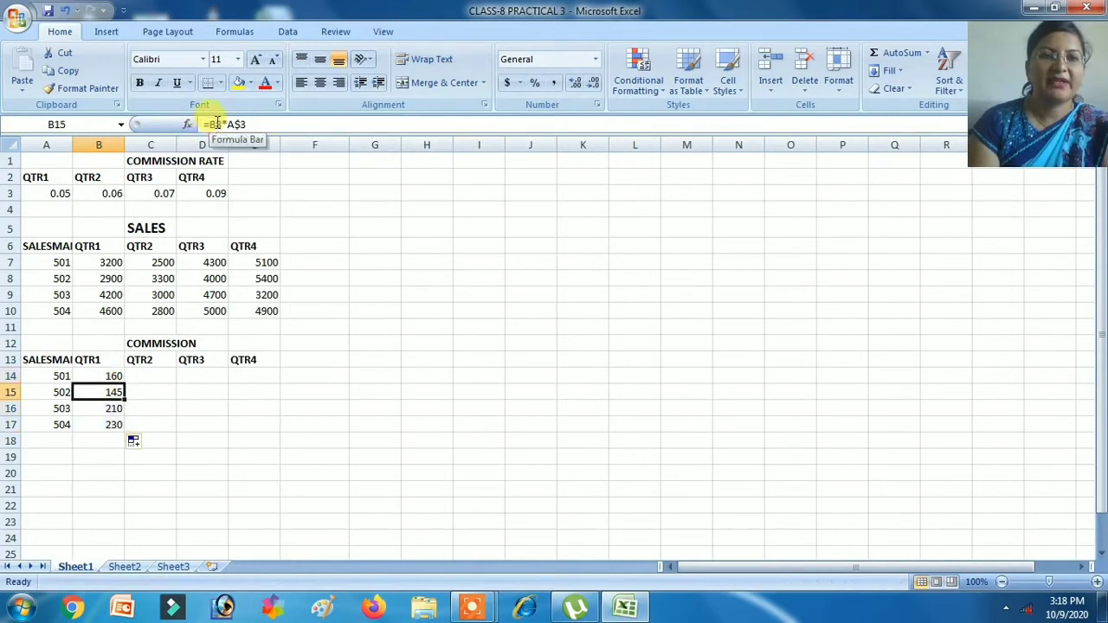
{"action": "left_click", "coordinate": [112, 293]}
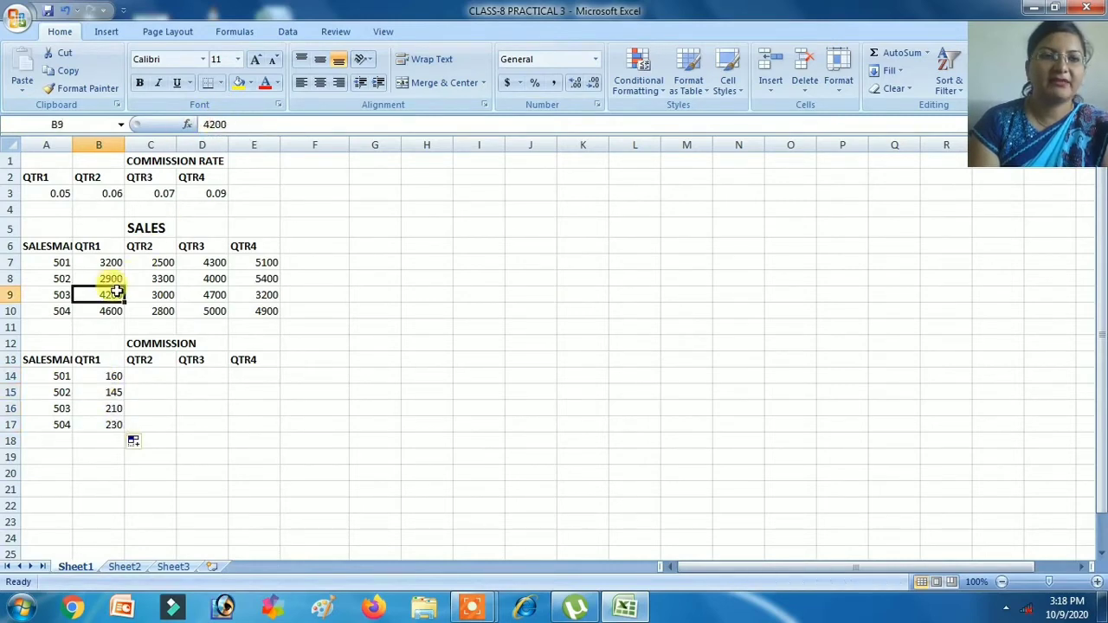
{"action": "left_click", "coordinate": [106, 279]}
{"action": "left_click", "coordinate": [67, 193]}
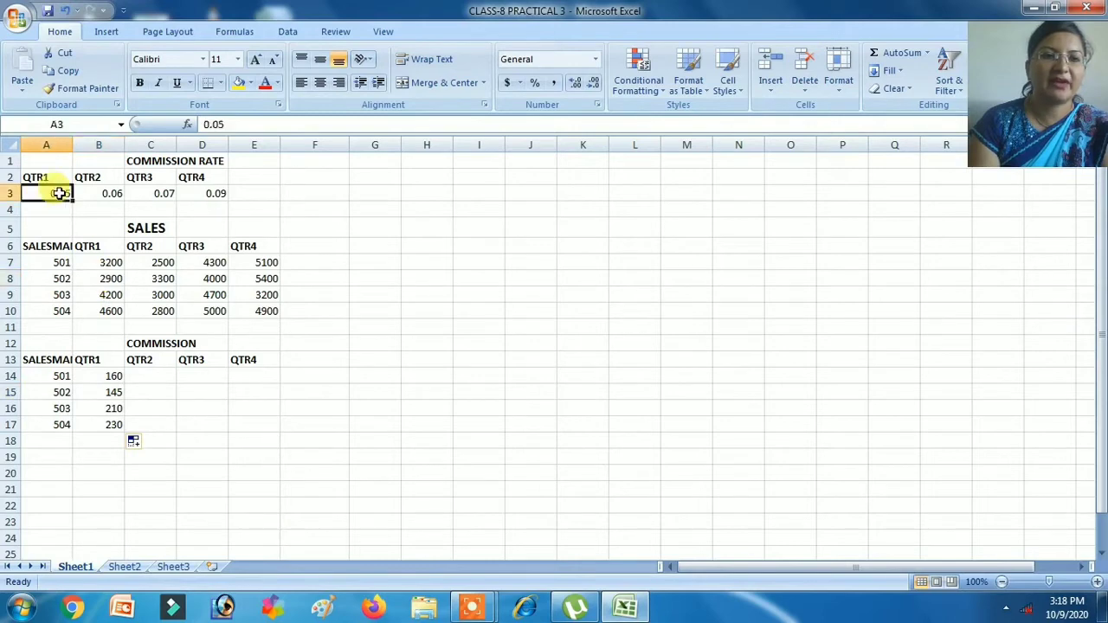
{"action": "left_click", "coordinate": [108, 294]}
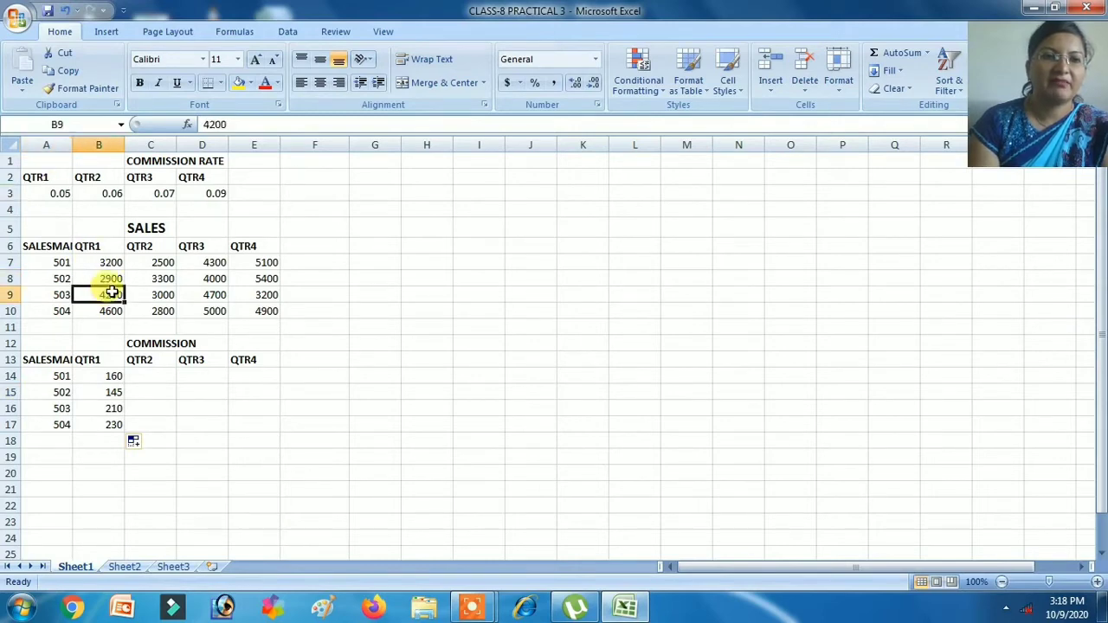
{"action": "left_click", "coordinate": [54, 193]}
{"action": "left_click", "coordinate": [106, 310]}
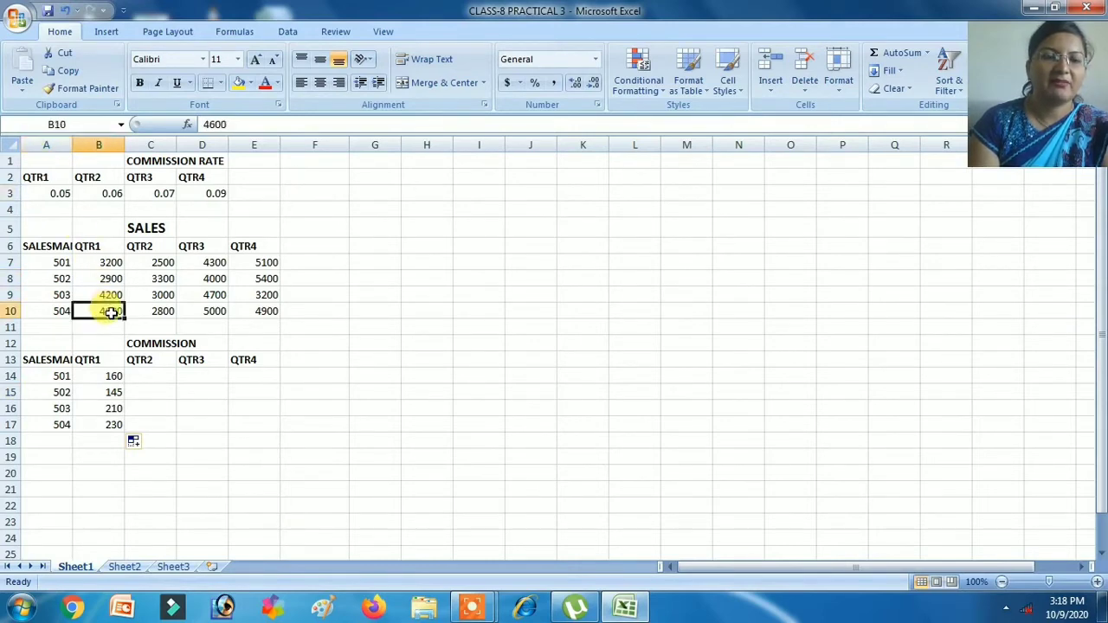
{"action": "left_click", "coordinate": [50, 195]}
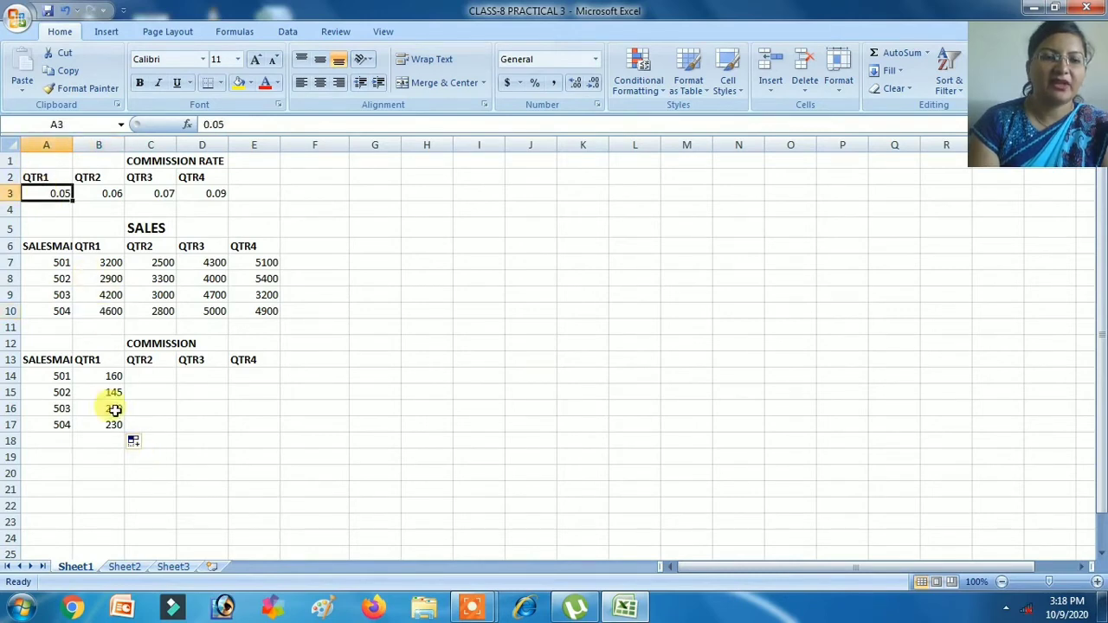
{"action": "left_click", "coordinate": [118, 375]}
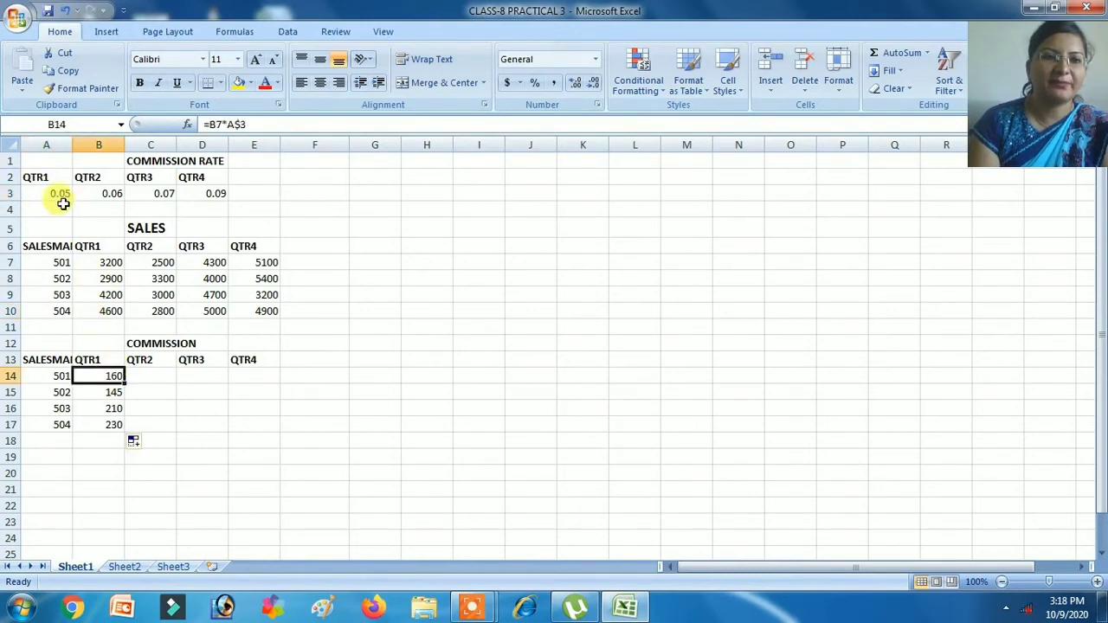
{"action": "left_click", "coordinate": [105, 392]}
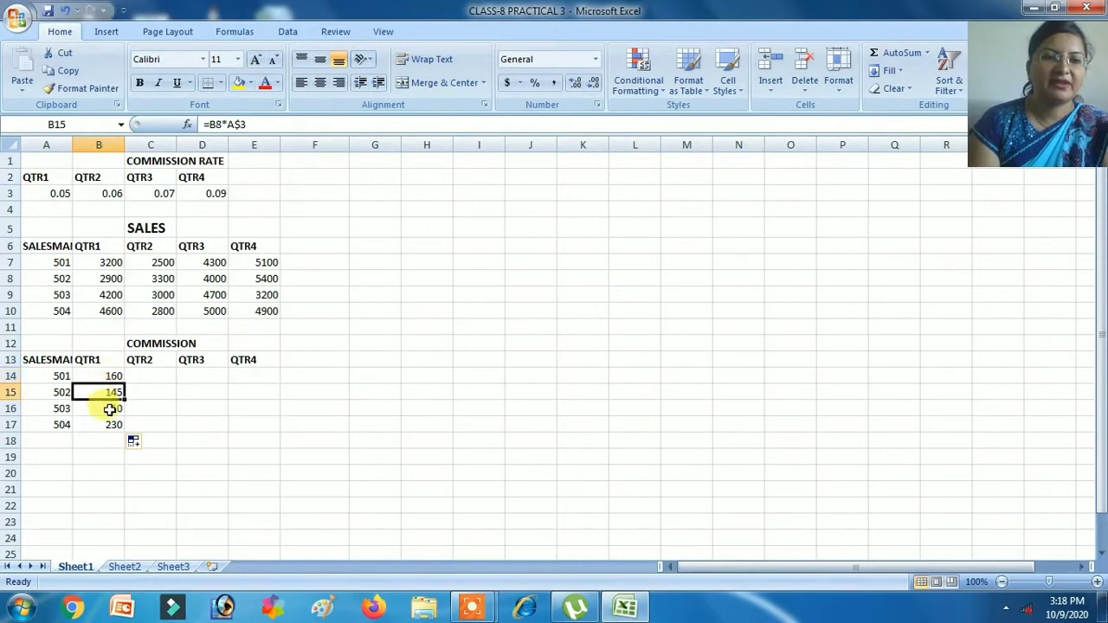
{"action": "left_click", "coordinate": [110, 409]}
{"action": "left_click", "coordinate": [110, 424]}
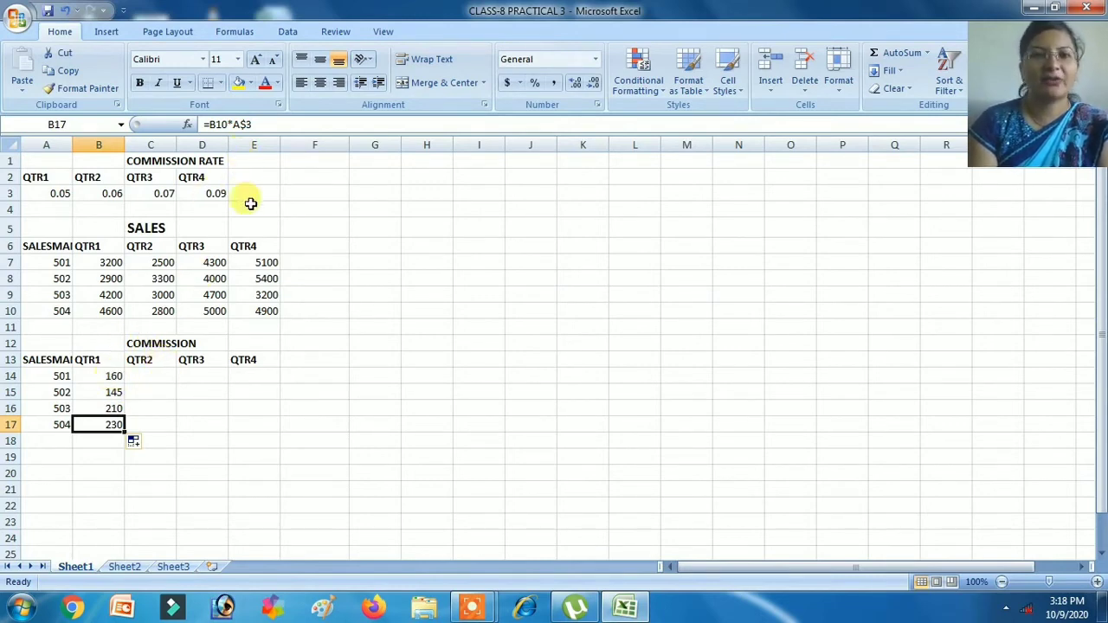
- Fill salesman 501's commission formula from B14 across to E14 for QTR2 through QTR4
{"action": "left_click", "coordinate": [109, 375]}
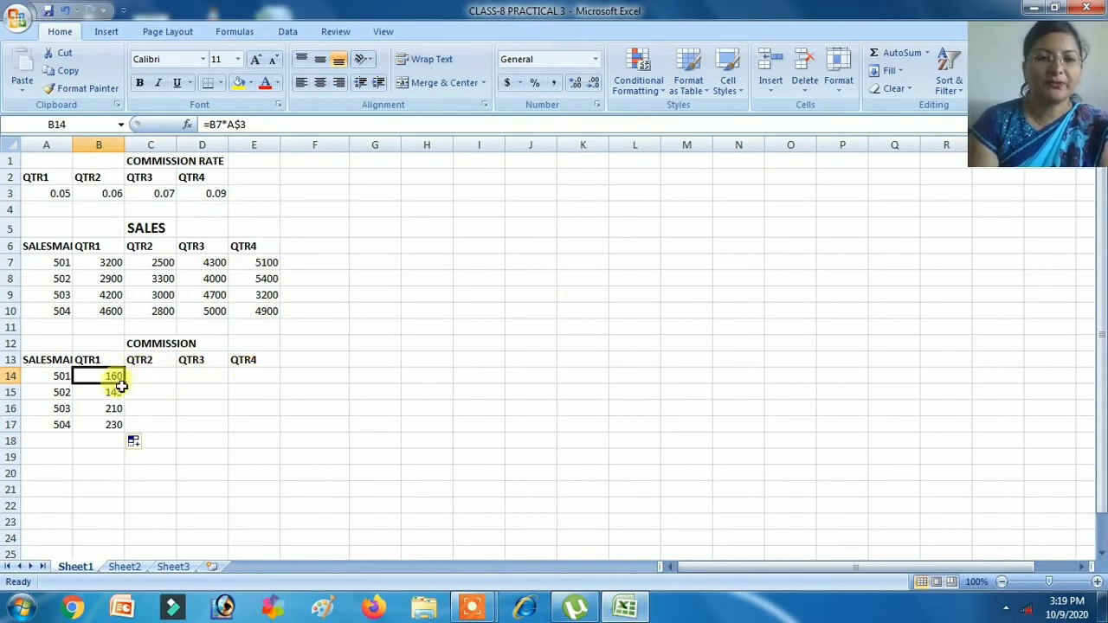
{"action": "left_click_drag", "start_coordinate": [126, 387], "coordinate": [257, 374]}
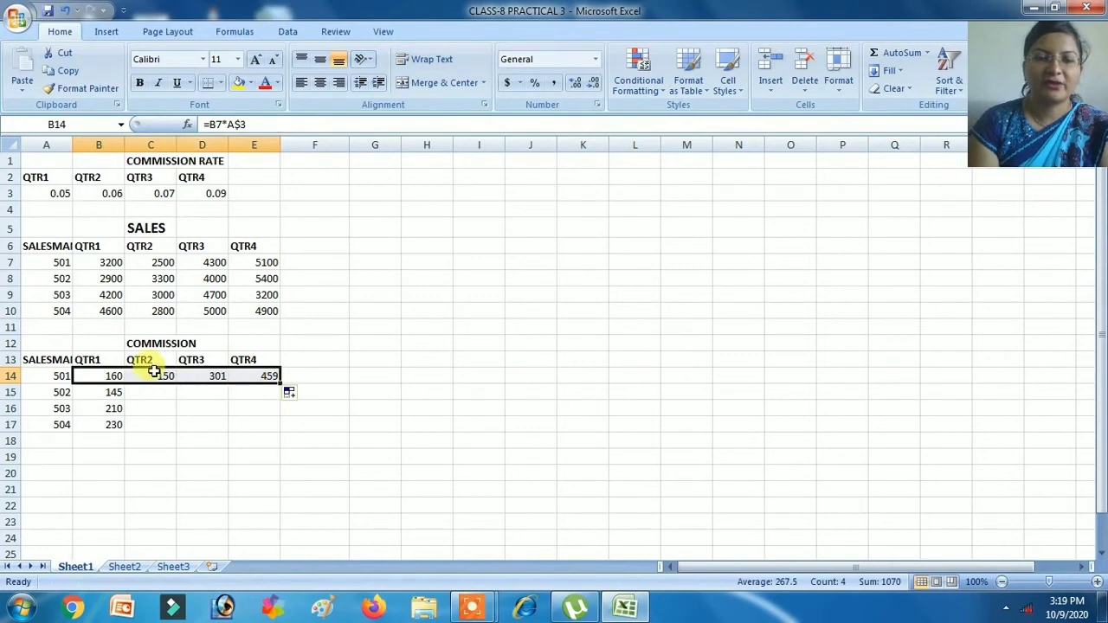
- Compare the formulas in B14 and C14, and inspect the referenced QTR2 sales cell C7 and rate cell B3
{"action": "left_click", "coordinate": [152, 378]}
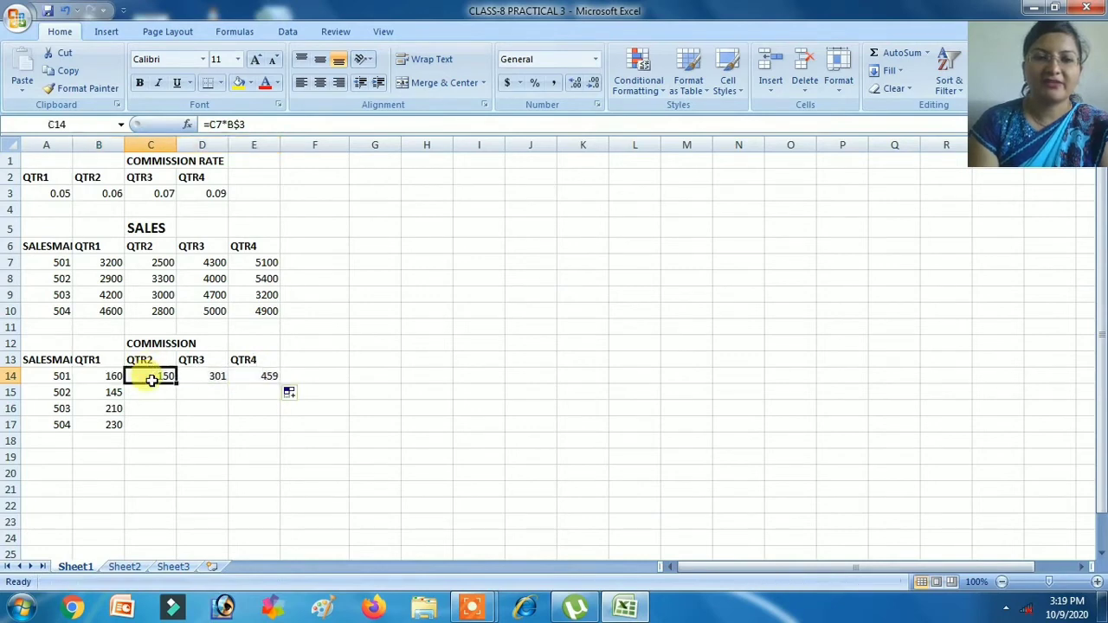
{"action": "left_click", "coordinate": [118, 377]}
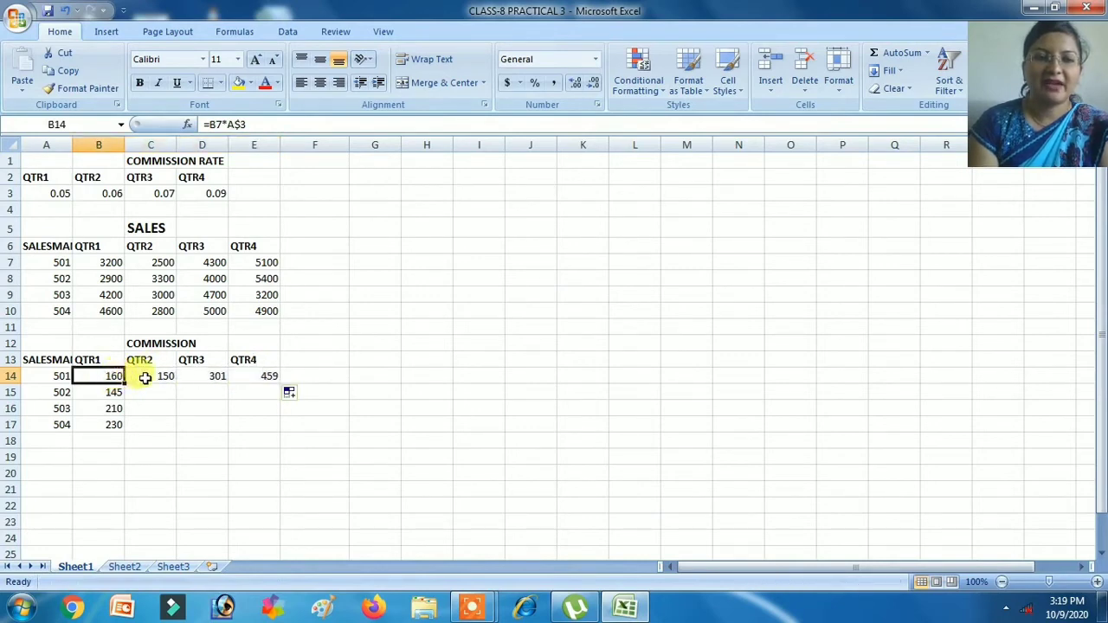
{"action": "left_click", "coordinate": [152, 376]}
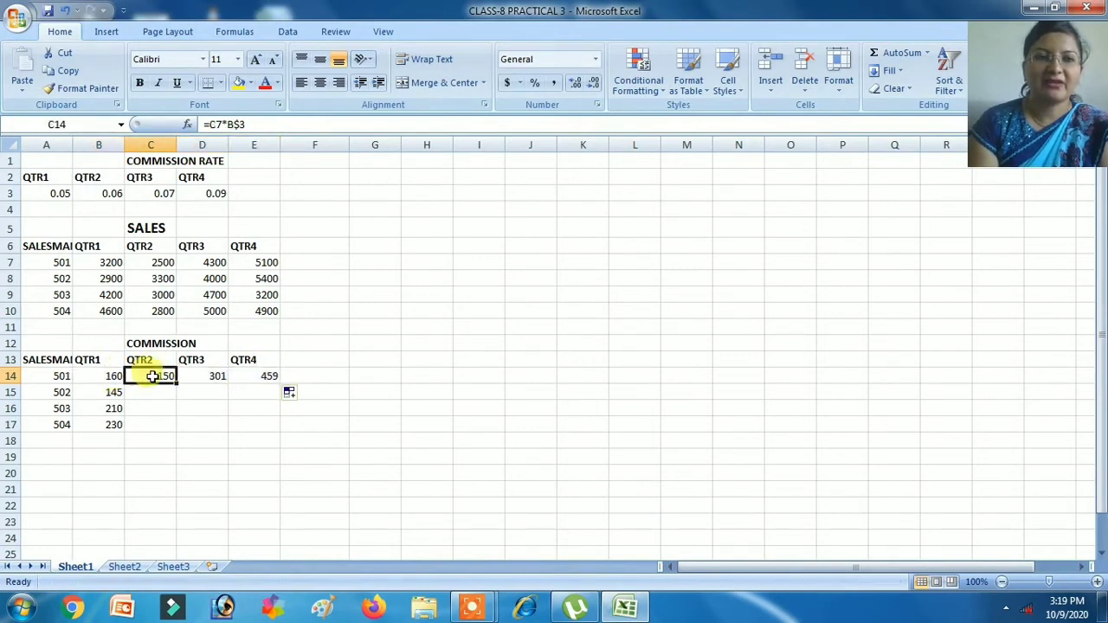
{"action": "left_click", "coordinate": [102, 376]}
{"action": "left_click", "coordinate": [152, 375]}
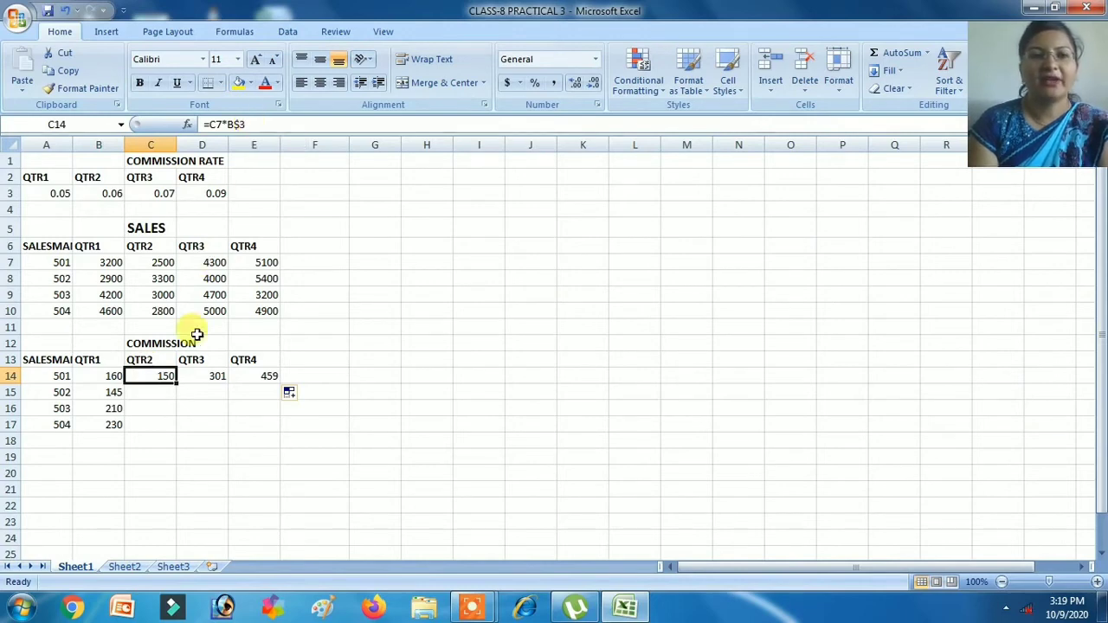
{"action": "left_click", "coordinate": [156, 264]}
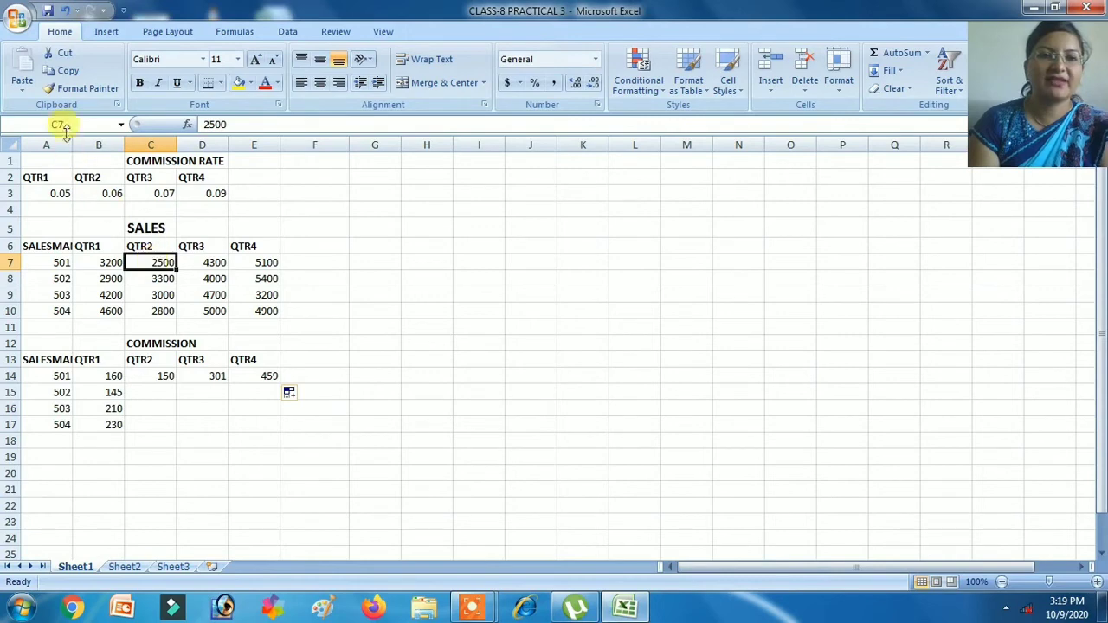
{"action": "left_click", "coordinate": [103, 193]}
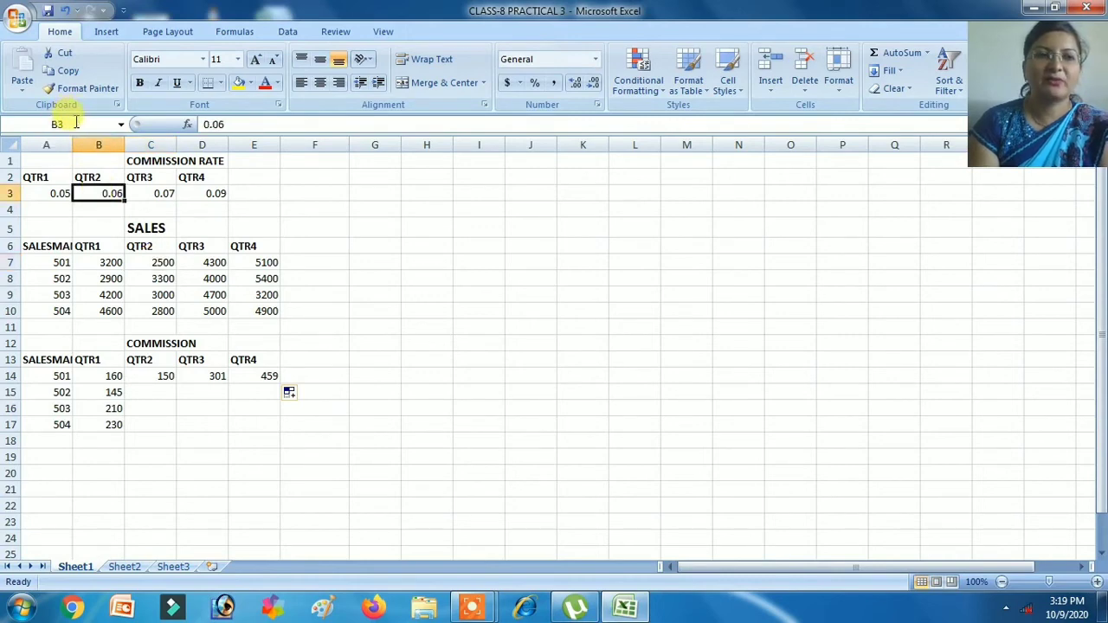
- Recheck the QTR2 commission formula in C14 against the sales in C7 and the rate in B3
{"action": "left_click", "coordinate": [159, 261]}
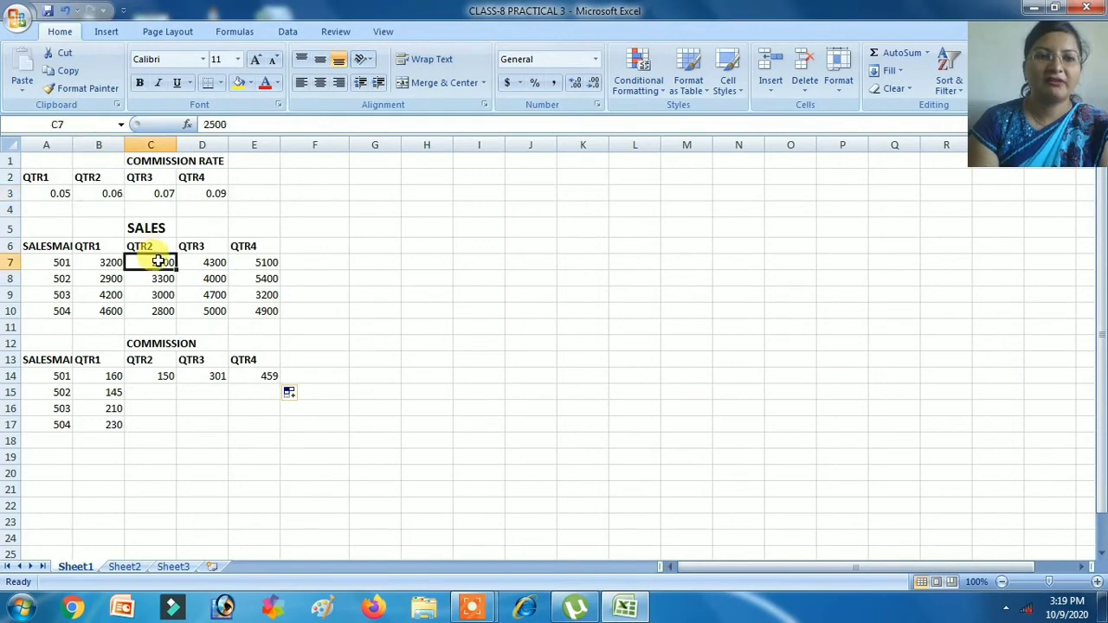
{"action": "left_click", "coordinate": [105, 190]}
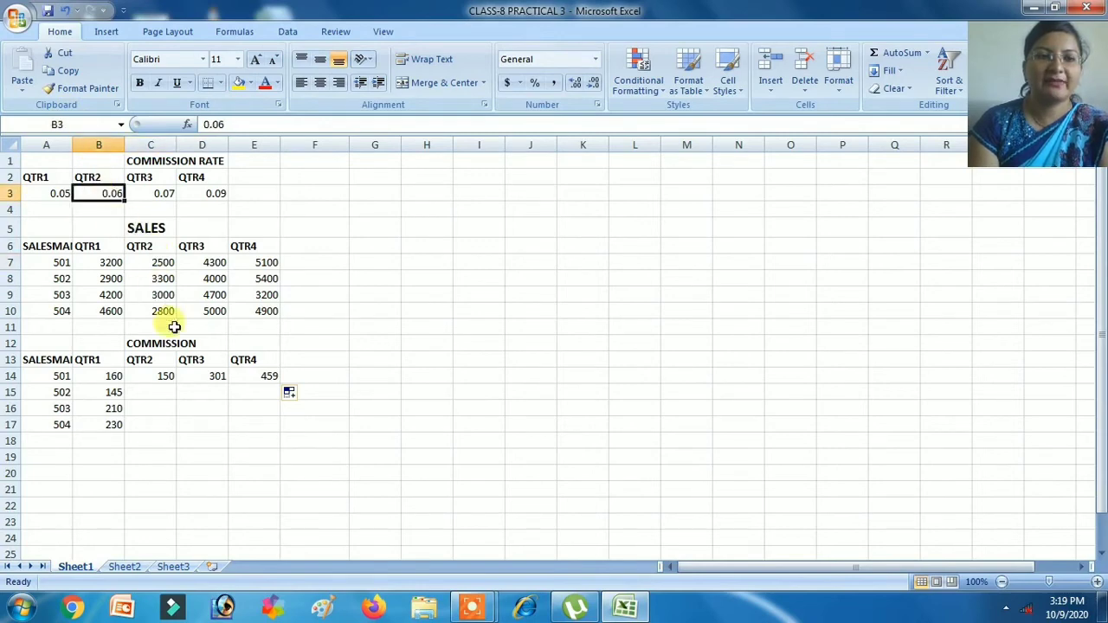
{"action": "left_click", "coordinate": [154, 390]}
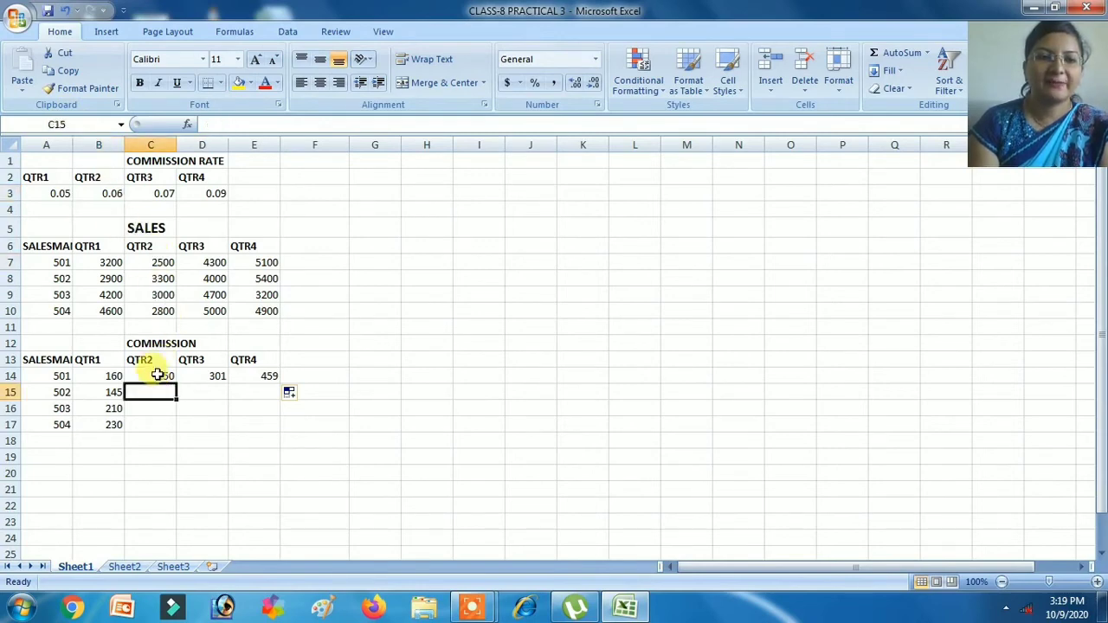
{"action": "left_click", "coordinate": [156, 376]}
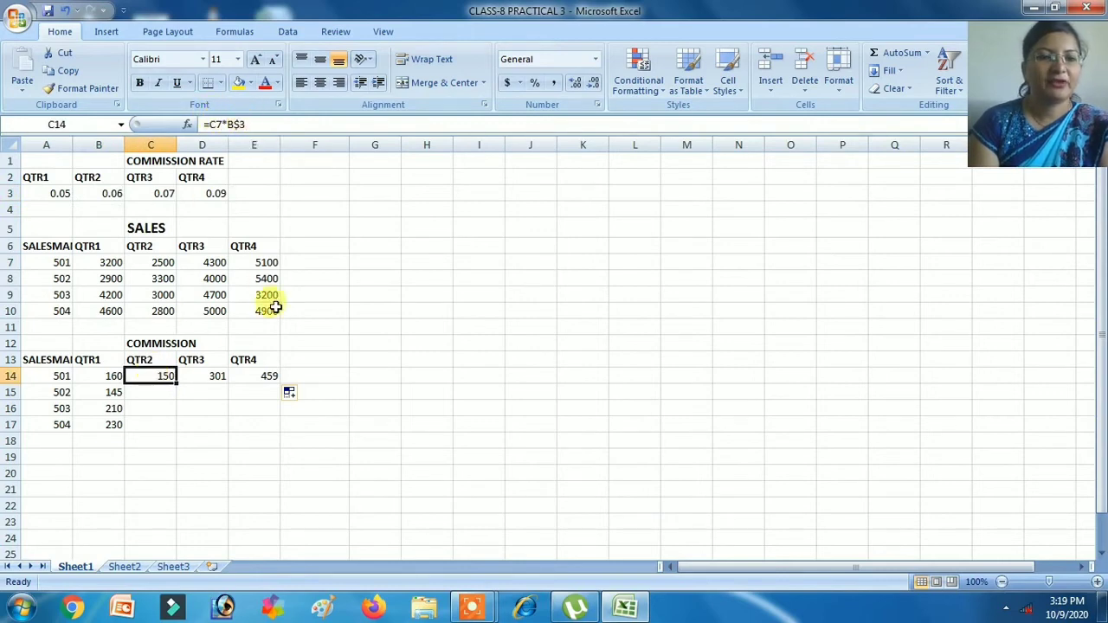
- Check the QTR3 and QTR4 commission formulas in D14 and E14 against the sales in D7 and E7 and the rates in C3 and D3
{"action": "left_click", "coordinate": [212, 374]}
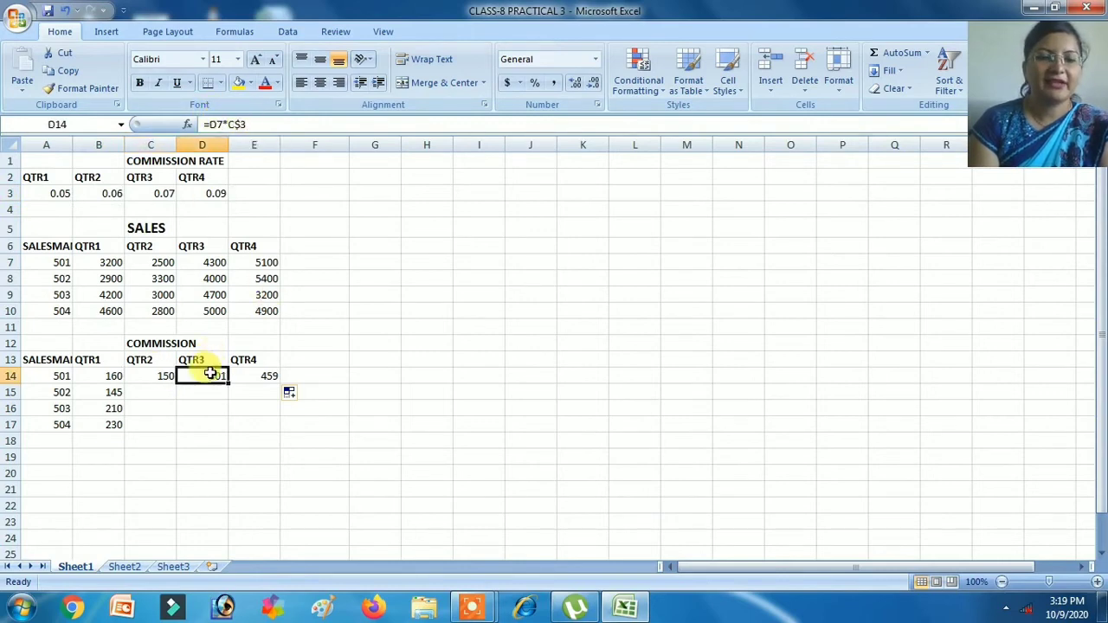
{"action": "left_click", "coordinate": [208, 263]}
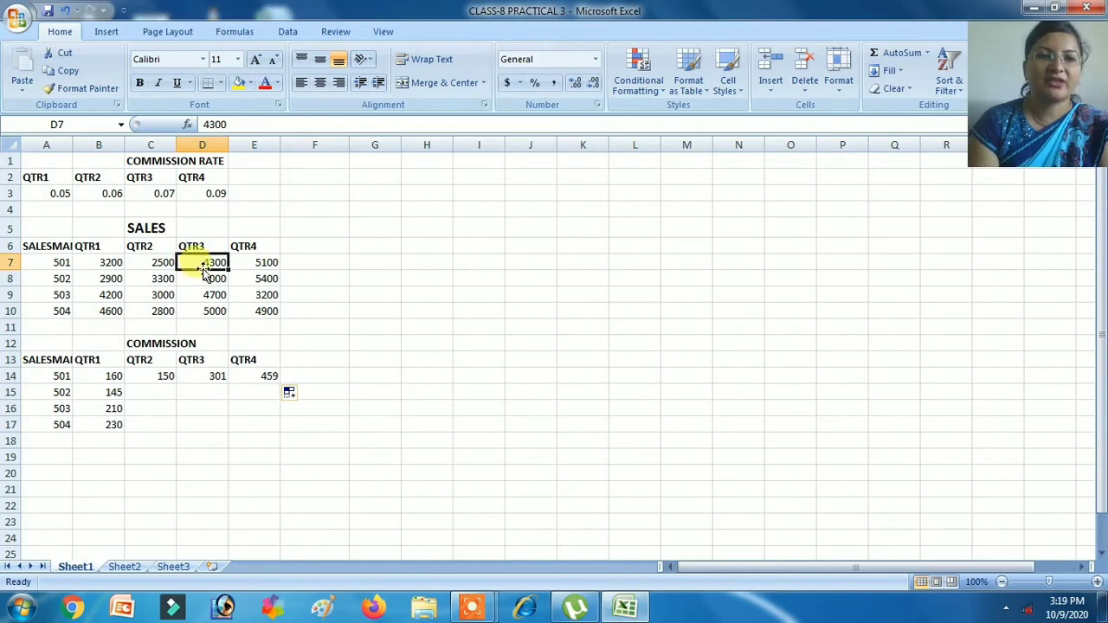
{"action": "left_click", "coordinate": [154, 192]}
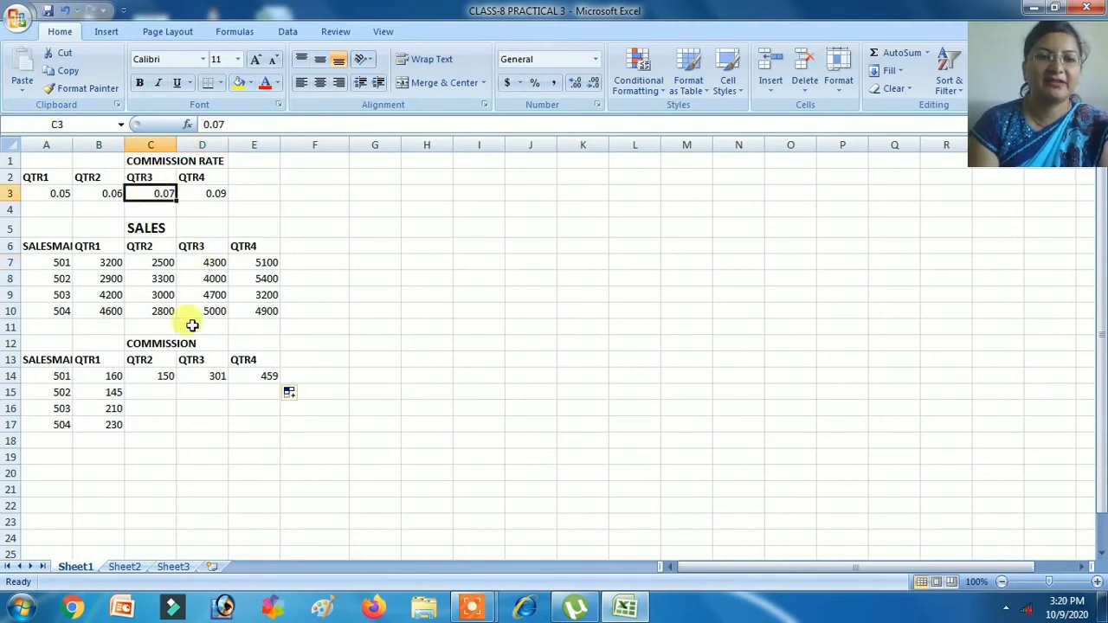
{"action": "left_click", "coordinate": [213, 379]}
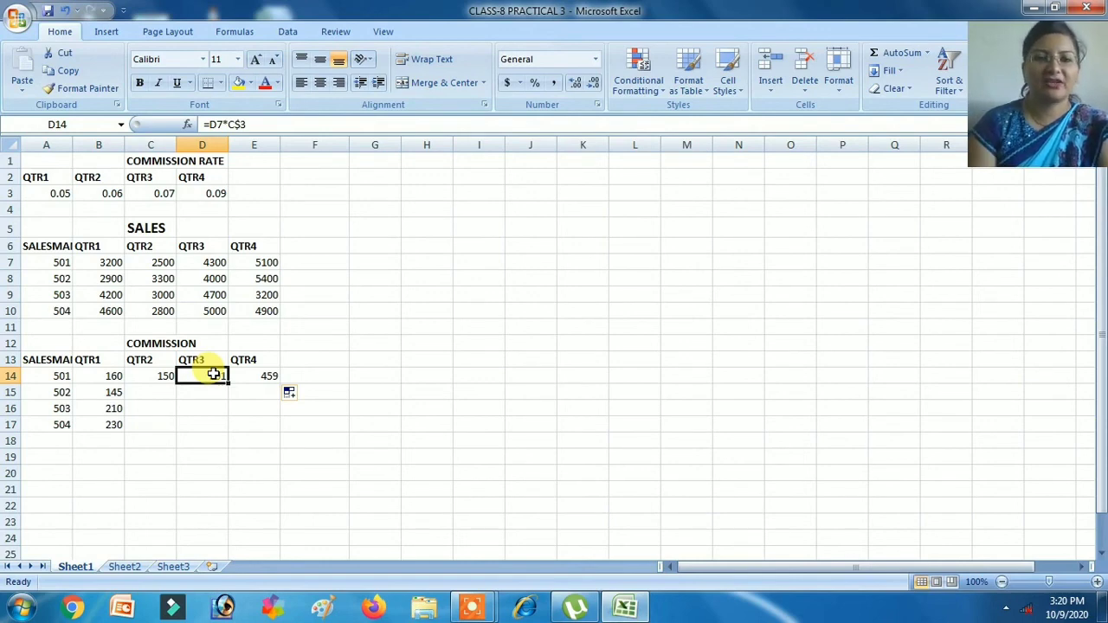
{"action": "left_click", "coordinate": [257, 375]}
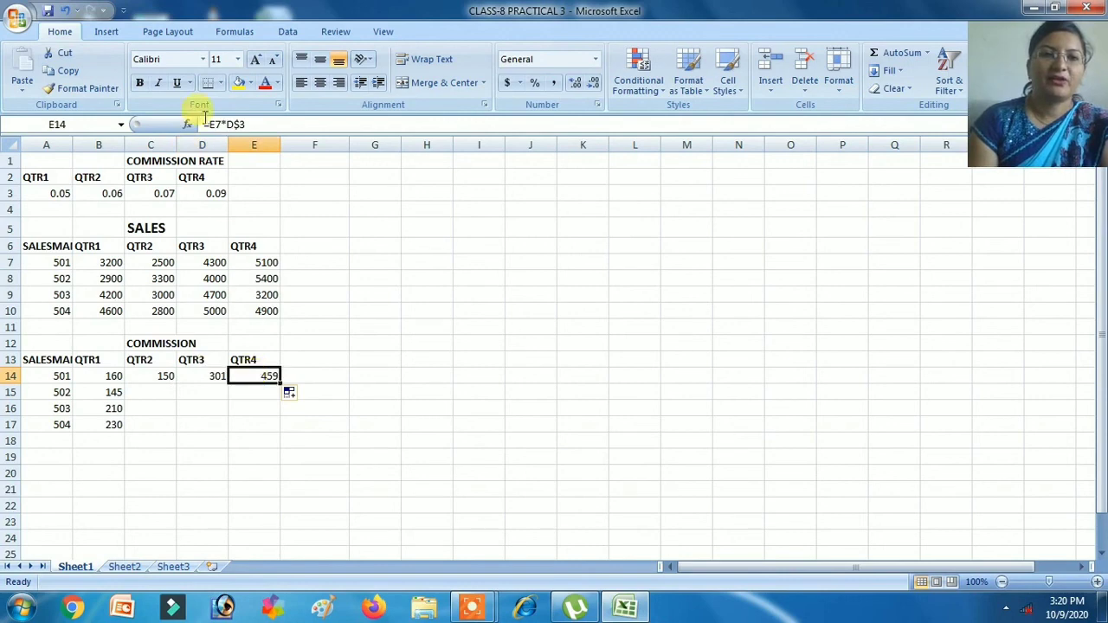
{"action": "left_click", "coordinate": [267, 265]}
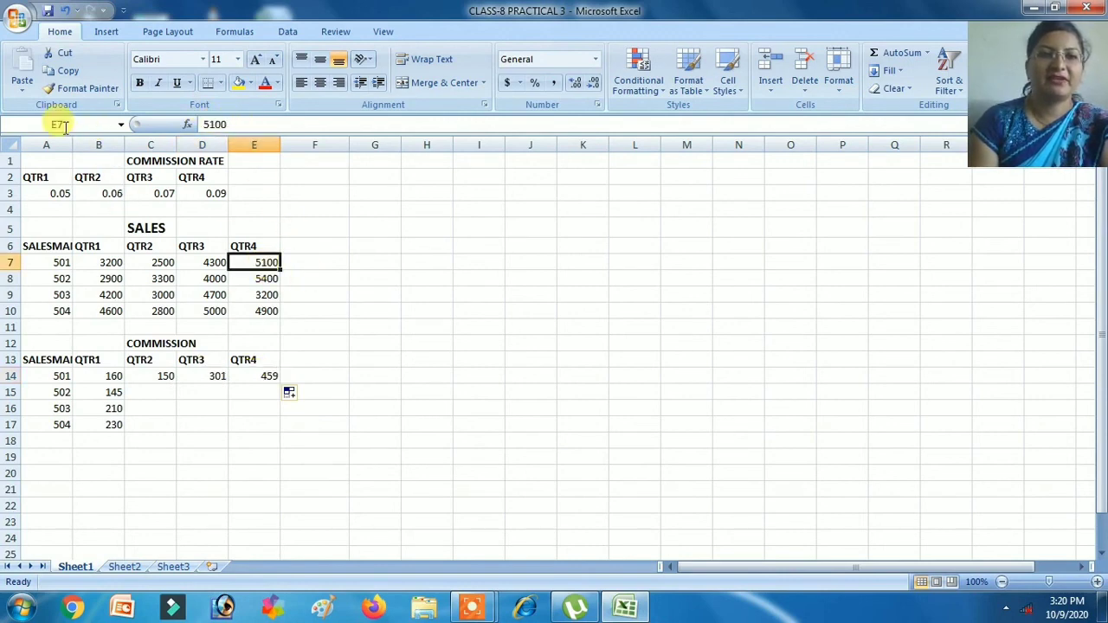
{"action": "left_click", "coordinate": [200, 194]}
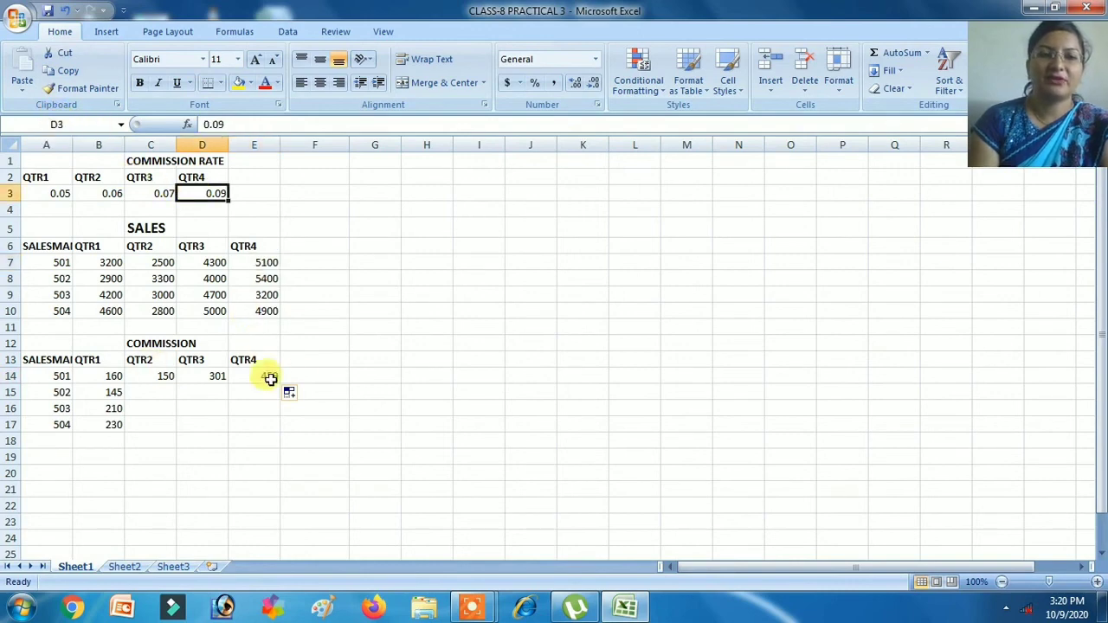
- Fill the QTR2, QTR3 and QTR4 commission formulas from C14, D14 and E14 down to row 17 for salesmen 502 to 504
{"action": "left_click", "coordinate": [154, 373]}
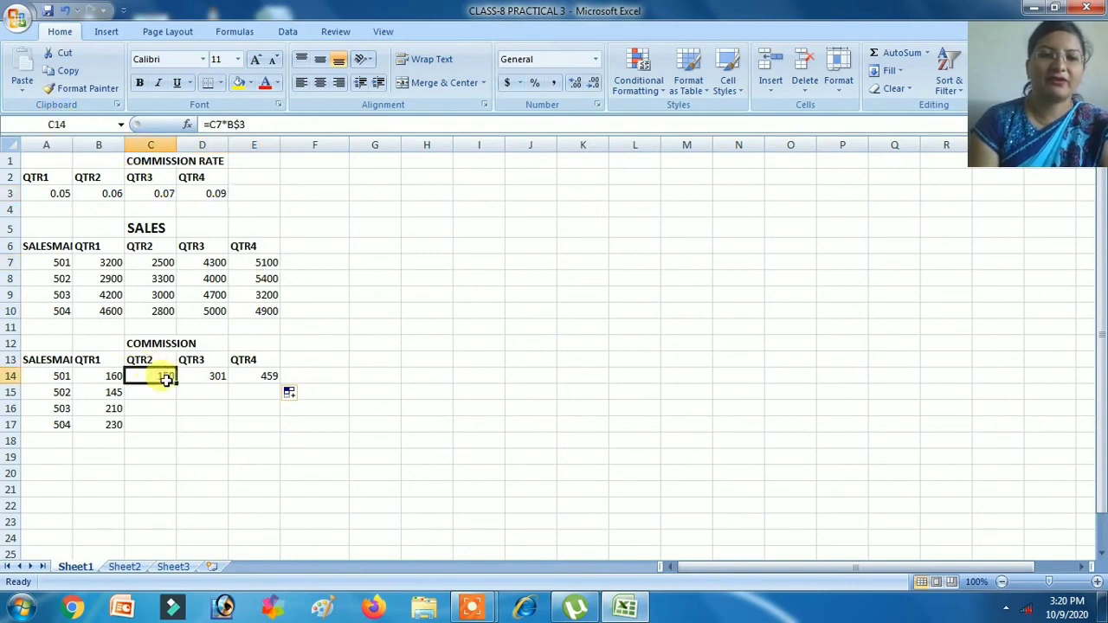
{"action": "double_click", "coordinate": [175, 383]}
{"action": "left_click", "coordinate": [222, 376]}
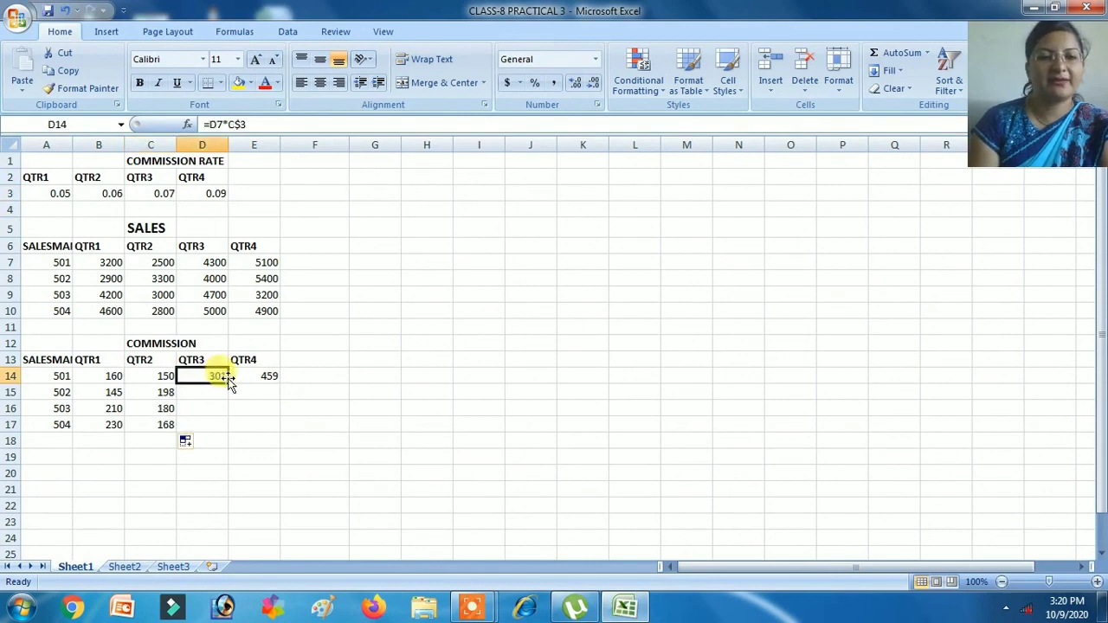
{"action": "left_click_drag", "start_coordinate": [227, 382], "coordinate": [227, 430]}
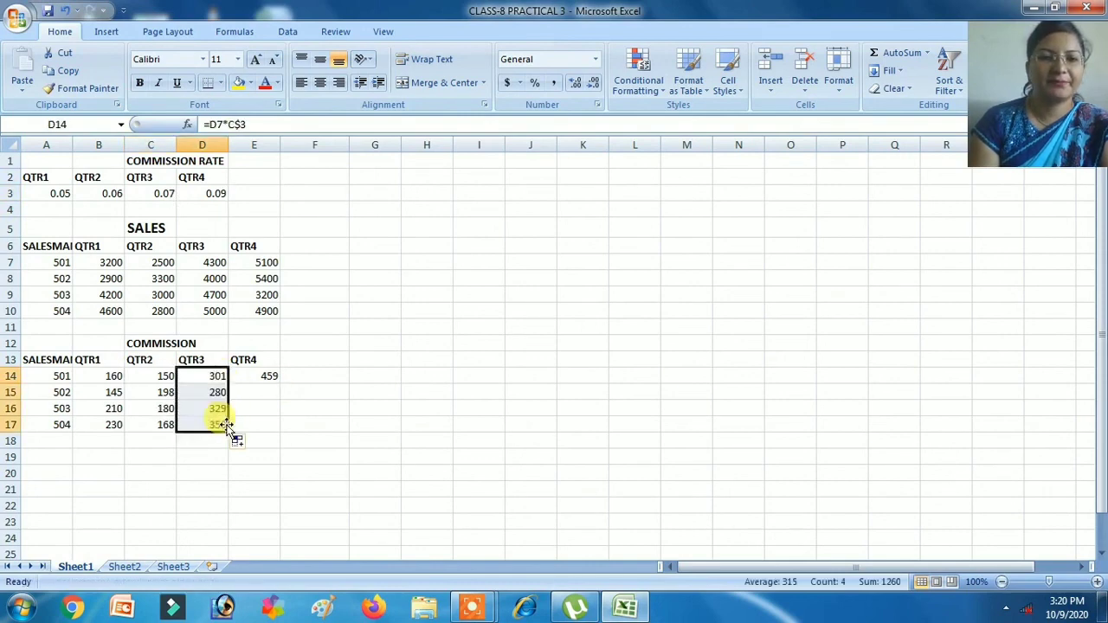
{"action": "left_click", "coordinate": [270, 379]}
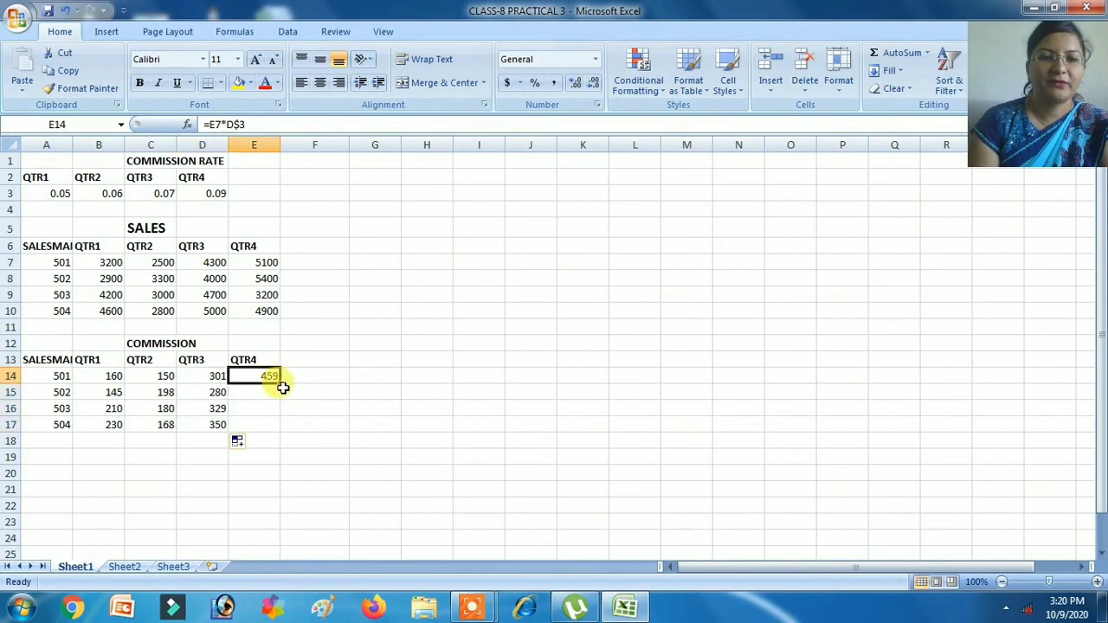
{"action": "left_click_drag", "start_coordinate": [280, 380], "coordinate": [271, 425]}
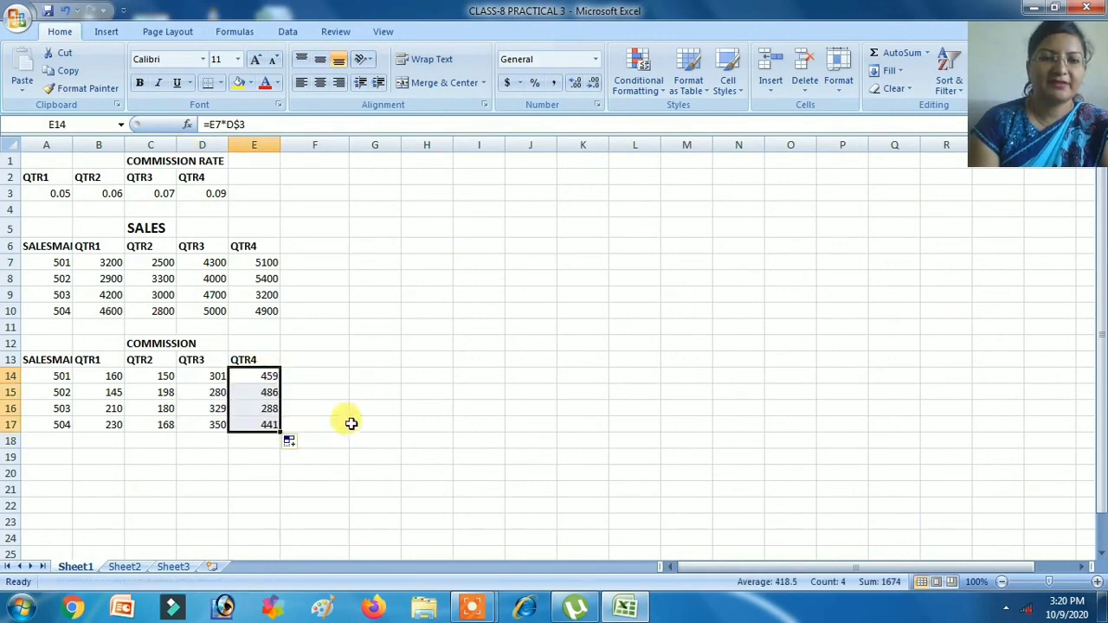
- Inspect the filled QTR3 commission formula for salesman 502 in D15
{"action": "left_click", "coordinate": [321, 419]}
{"action": "left_click", "coordinate": [214, 391]}
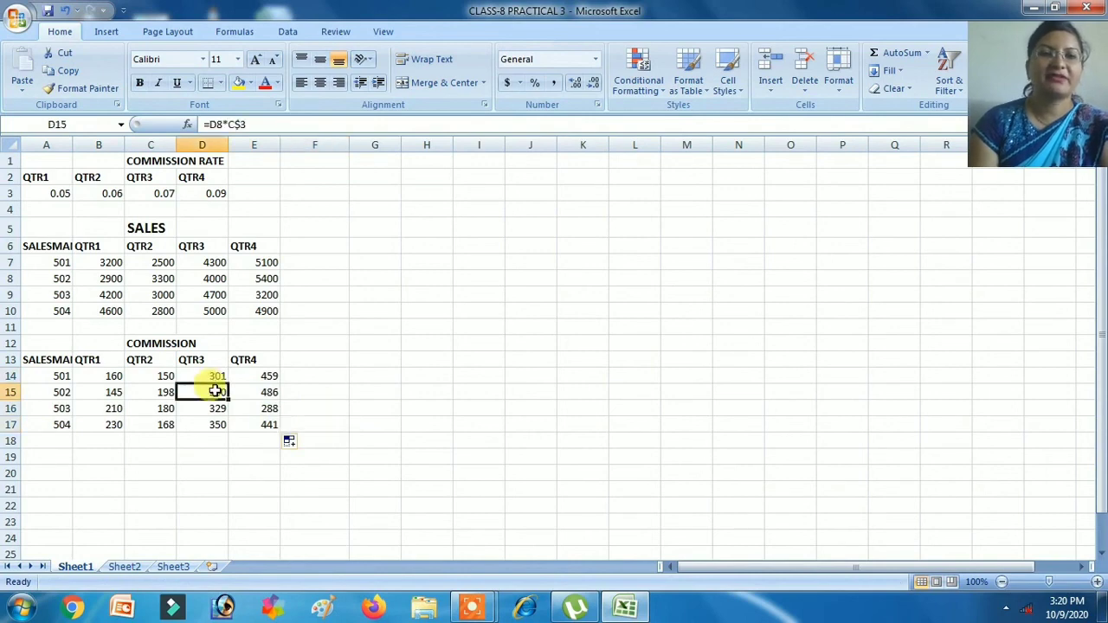